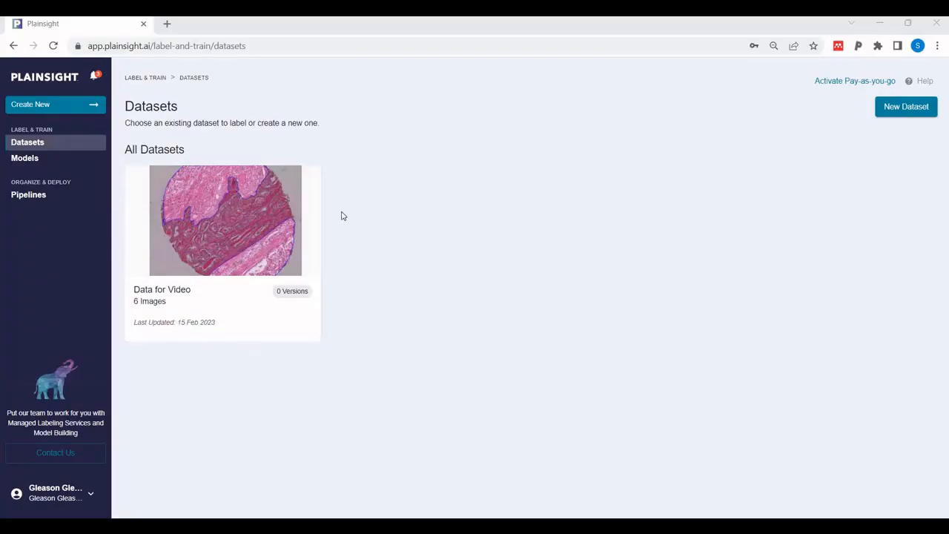
Open the Data for Video dataset in the Labeler and look through the pending images, ending on image 6
{"action": "left_click", "coordinate": [212, 220]}
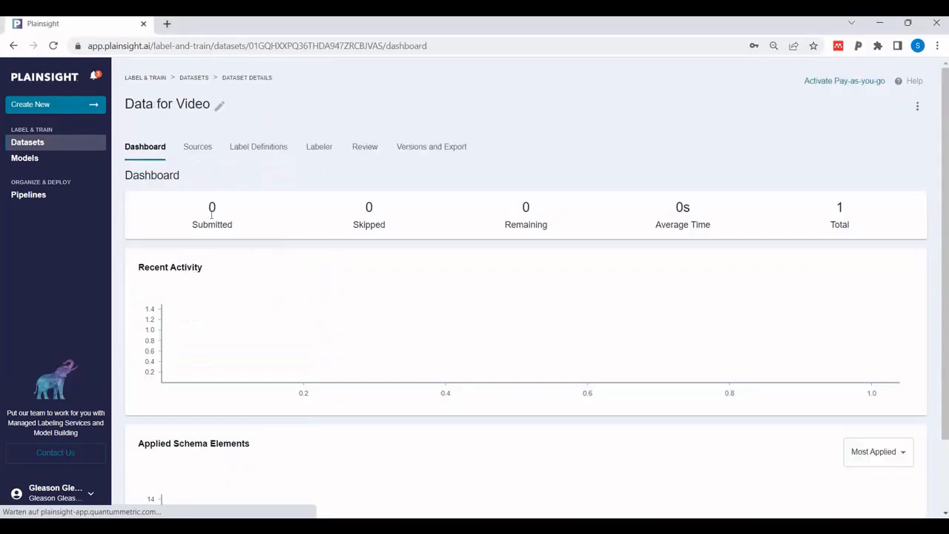
{"action": "left_click", "coordinate": [319, 147]}
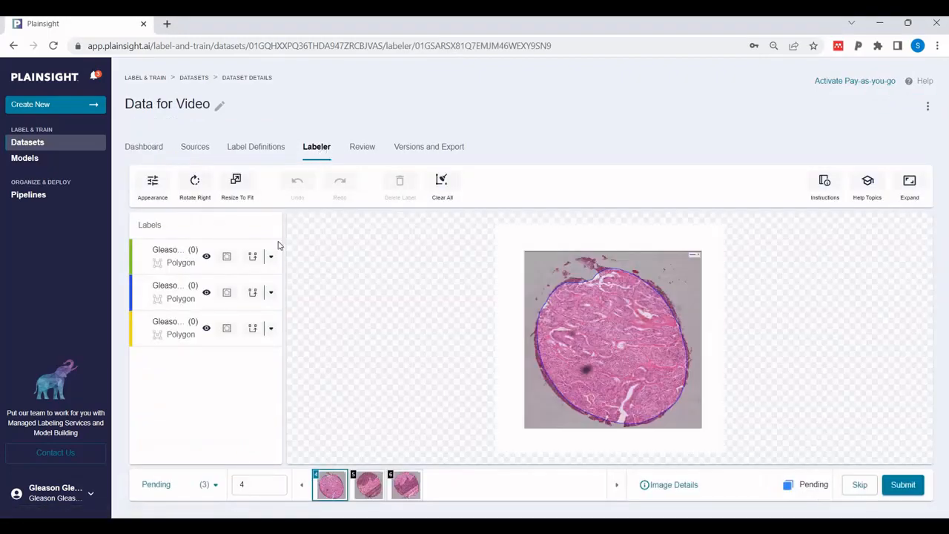
{"action": "left_click", "coordinate": [371, 484]}
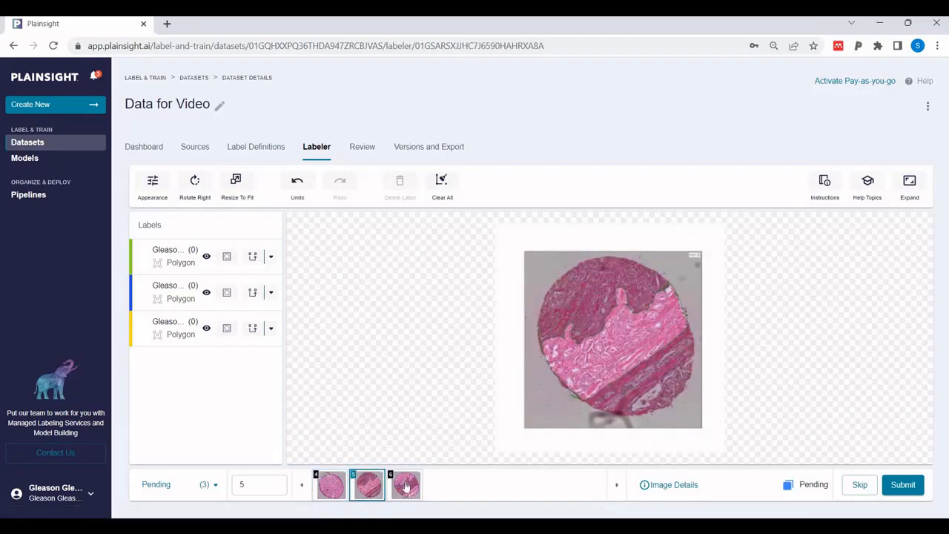
{"action": "left_click", "coordinate": [405, 485]}
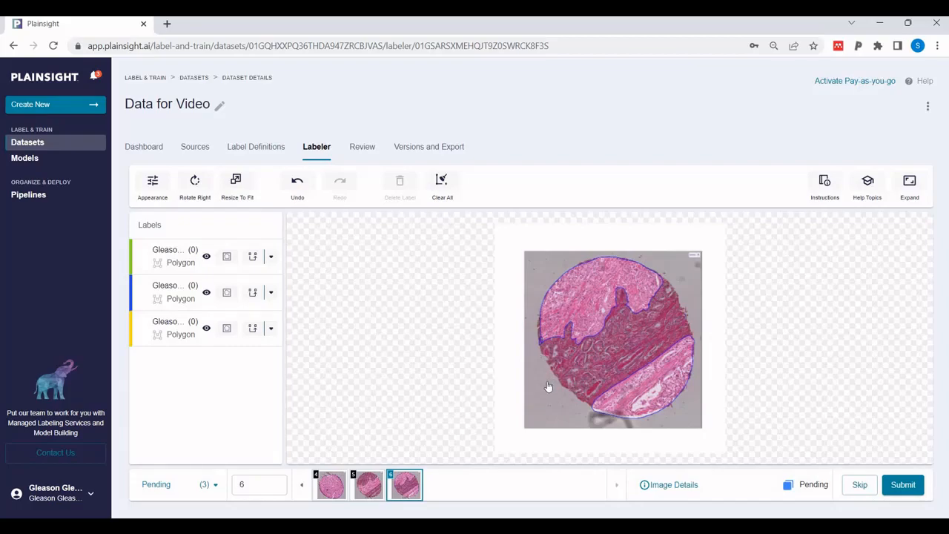
{"action": "left_click", "coordinate": [368, 489]}
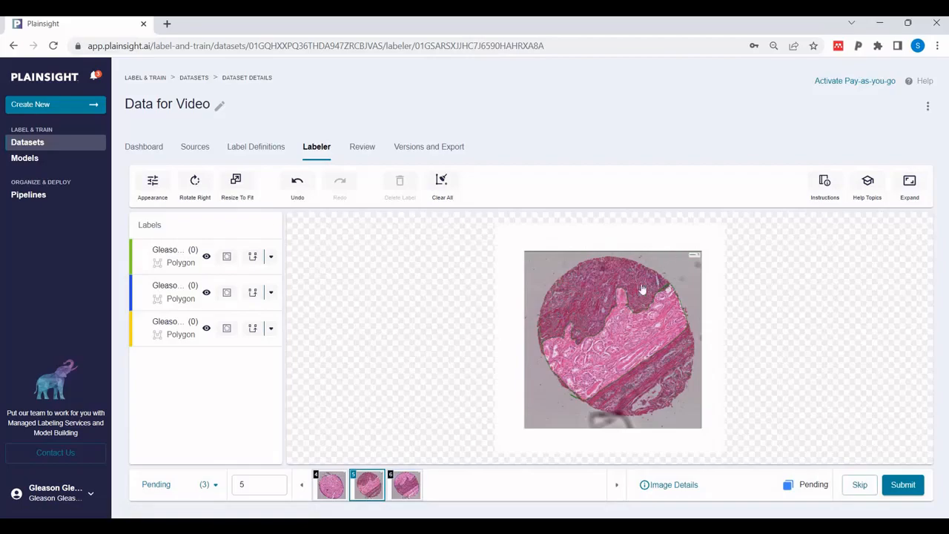
{"action": "left_click", "coordinate": [333, 490]}
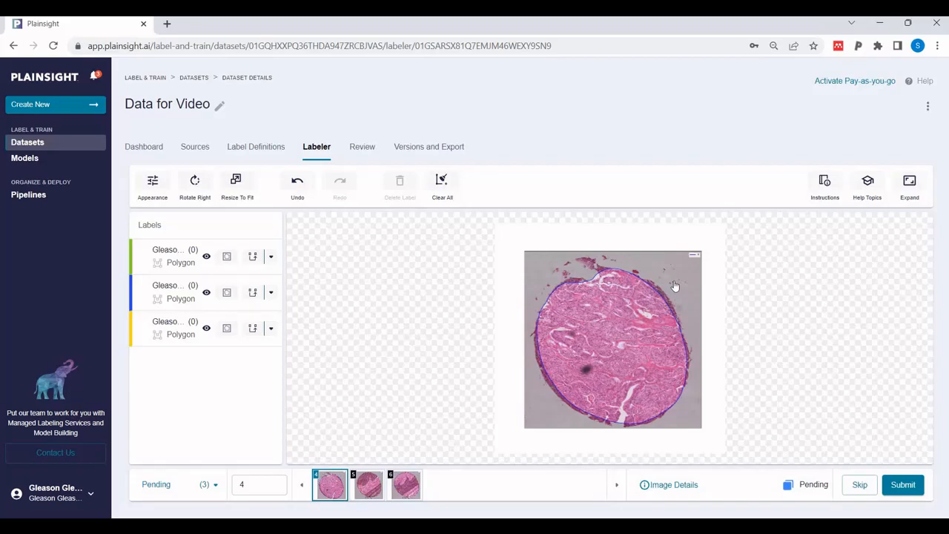
{"action": "left_click", "coordinate": [400, 486]}
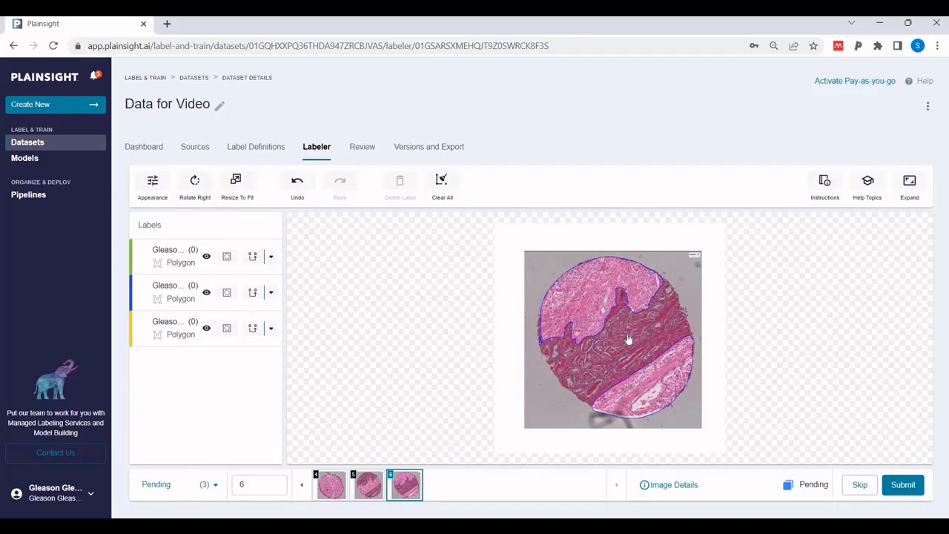
Examine the outlined tissue regions of image 6 at different magnifications
{"action": "scroll", "coordinate": [628, 339], "scroll_direction": "up", "scroll_amount": 5}
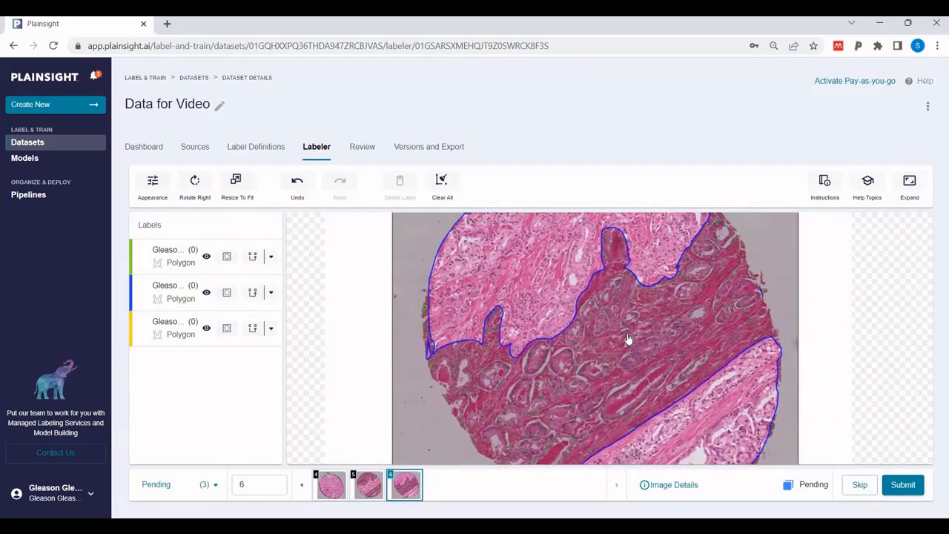
{"action": "scroll", "coordinate": [628, 339], "scroll_direction": "up", "scroll_amount": 2}
{"action": "scroll", "coordinate": [627, 339], "scroll_direction": "down", "scroll_amount": 5}
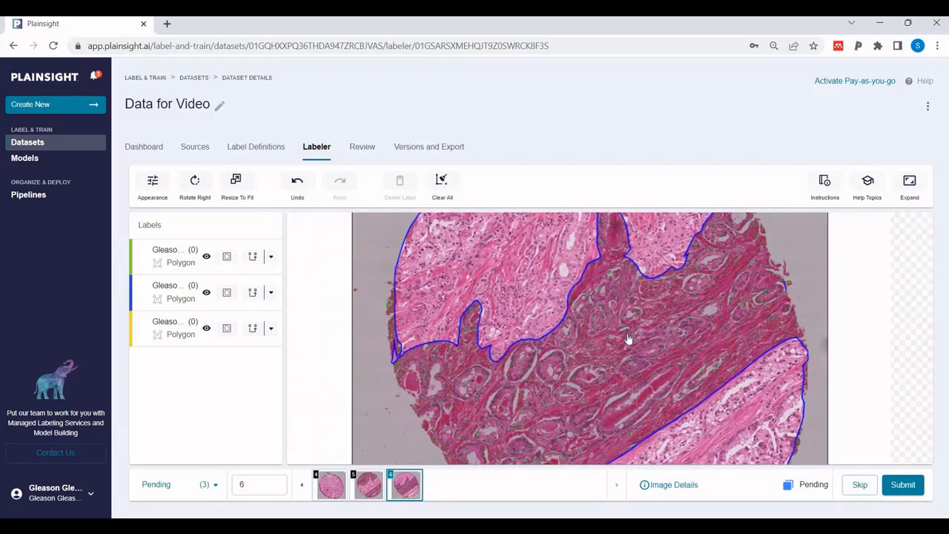
{"action": "scroll", "coordinate": [628, 339], "scroll_direction": "down", "scroll_amount": 2}
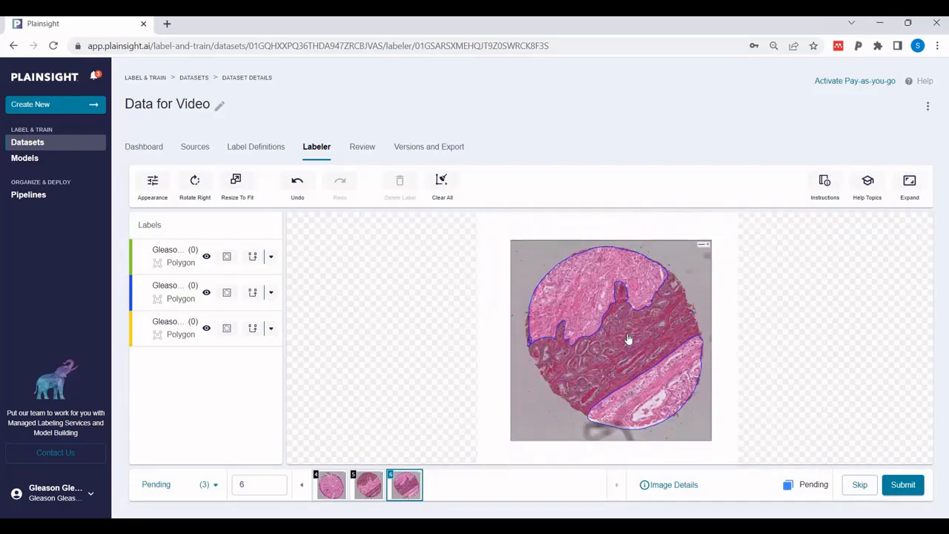
{"action": "scroll", "coordinate": [628, 339], "scroll_direction": "down", "scroll_amount": 2}
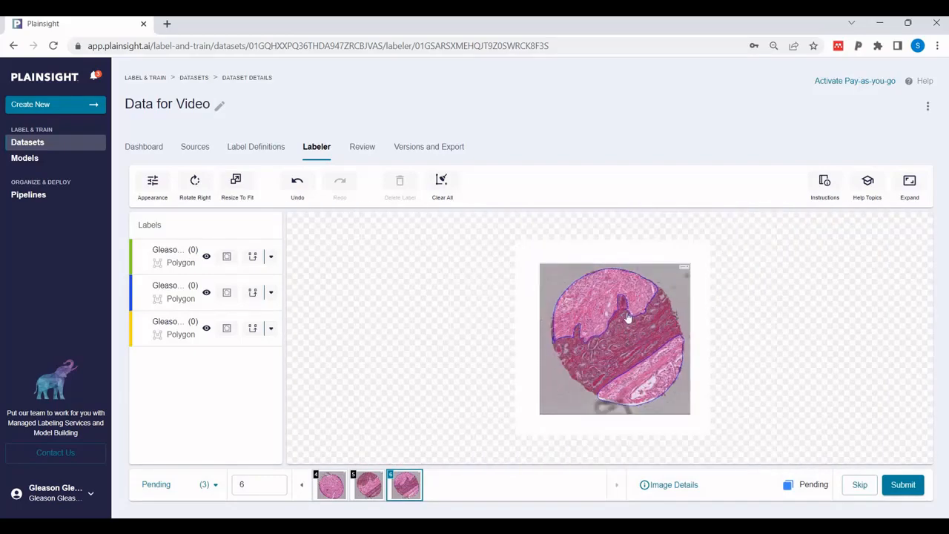
{"action": "left_click_drag", "start_coordinate": [634, 359], "coordinate": [623, 308]}
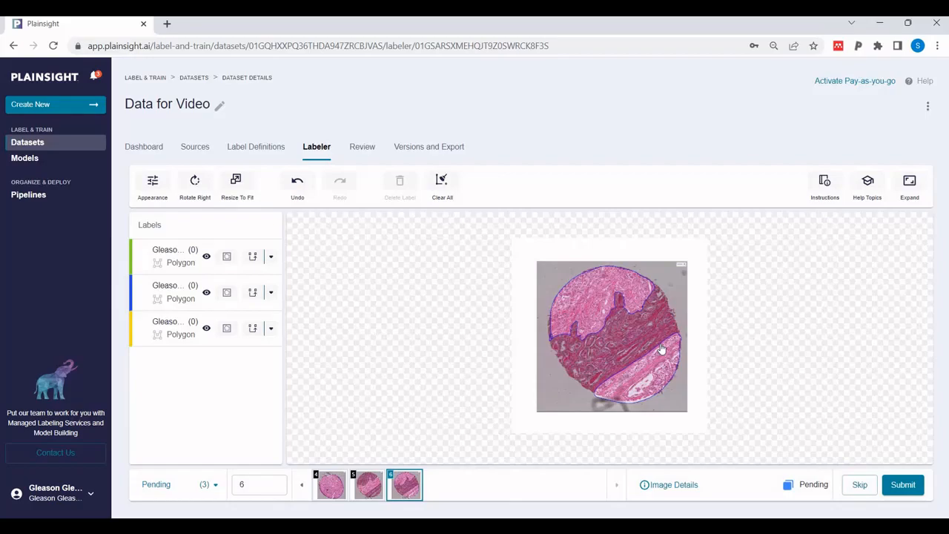
{"action": "scroll", "coordinate": [662, 348], "scroll_direction": "down", "scroll_amount": 3}
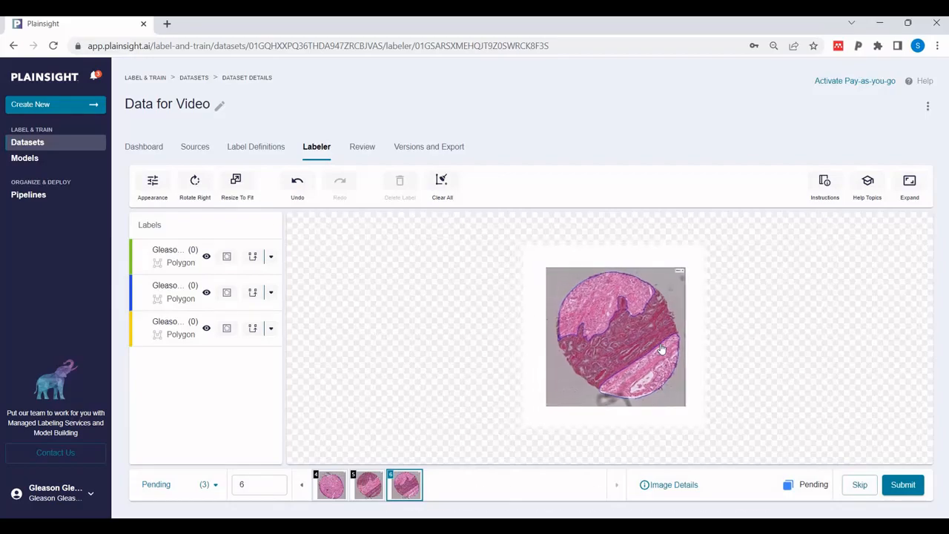
{"action": "scroll", "coordinate": [662, 348], "scroll_direction": "up", "scroll_amount": 5}
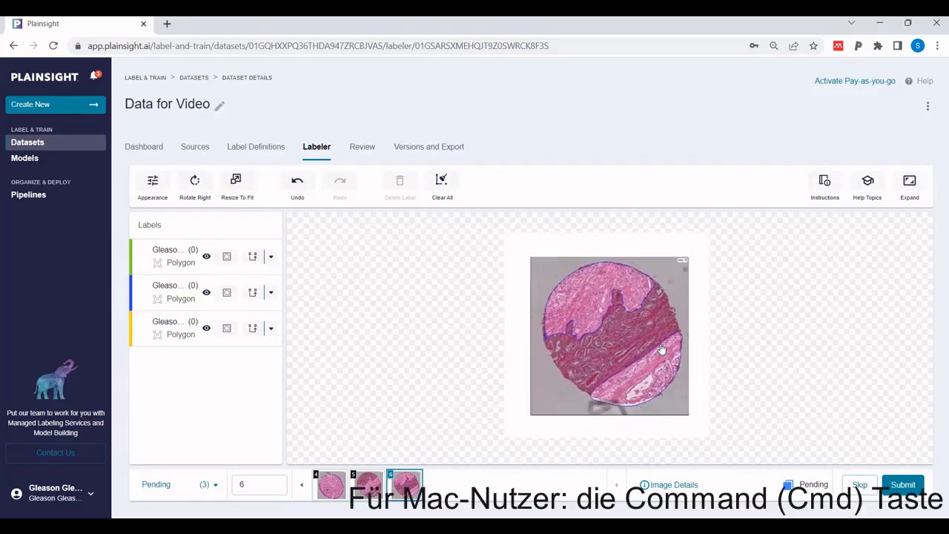
{"action": "scroll", "coordinate": [662, 348], "scroll_direction": "up", "scroll_amount": 3}
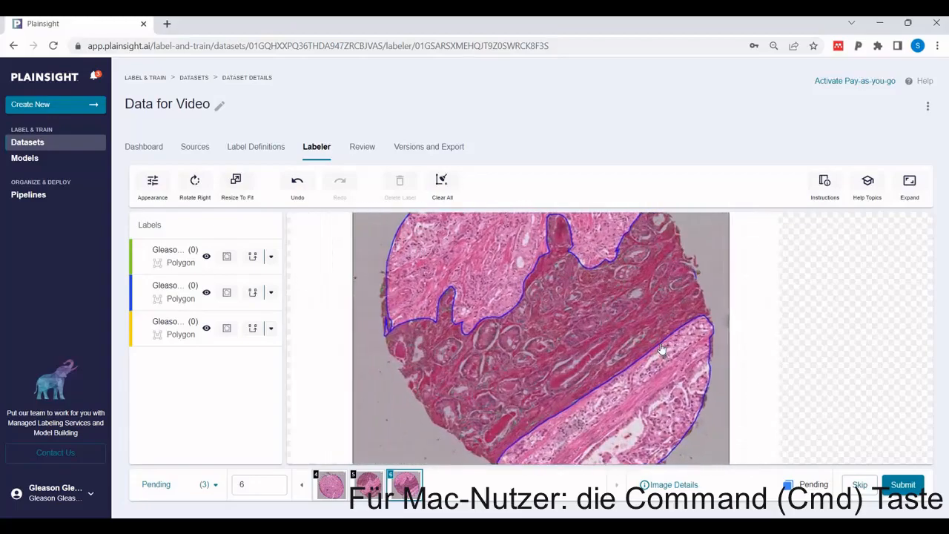
{"action": "scroll", "coordinate": [662, 349], "scroll_direction": "down", "scroll_amount": 4}
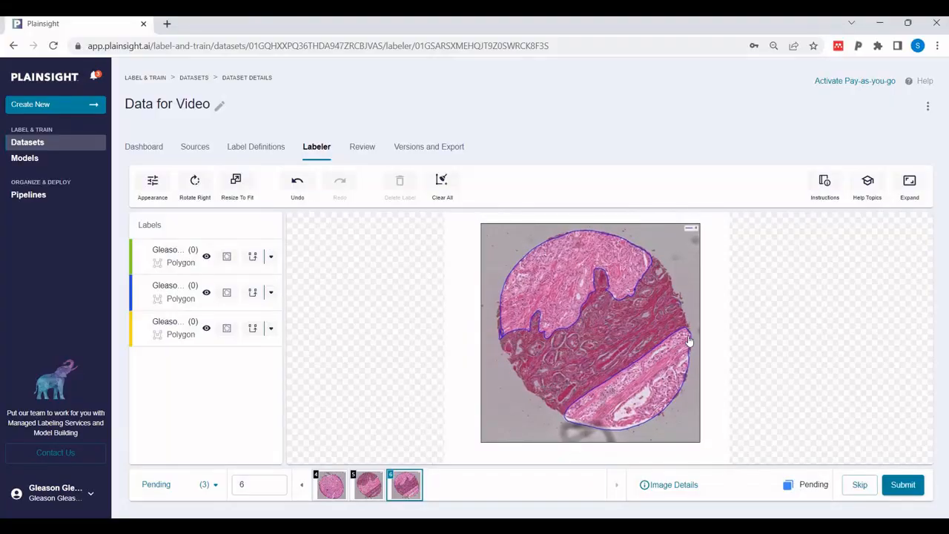
Expand the labeling workspace and try a larger page zoom on image 6, returning to the original page zoom
{"action": "left_click", "coordinate": [910, 185]}
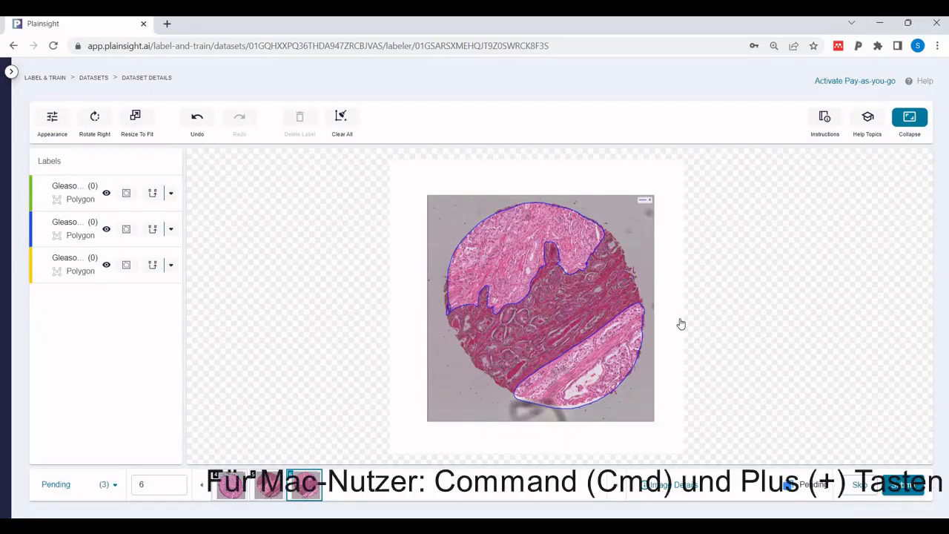
{"action": "key", "text": "ctrl+plus"}
{"action": "key", "text": "ctrl+plus"}
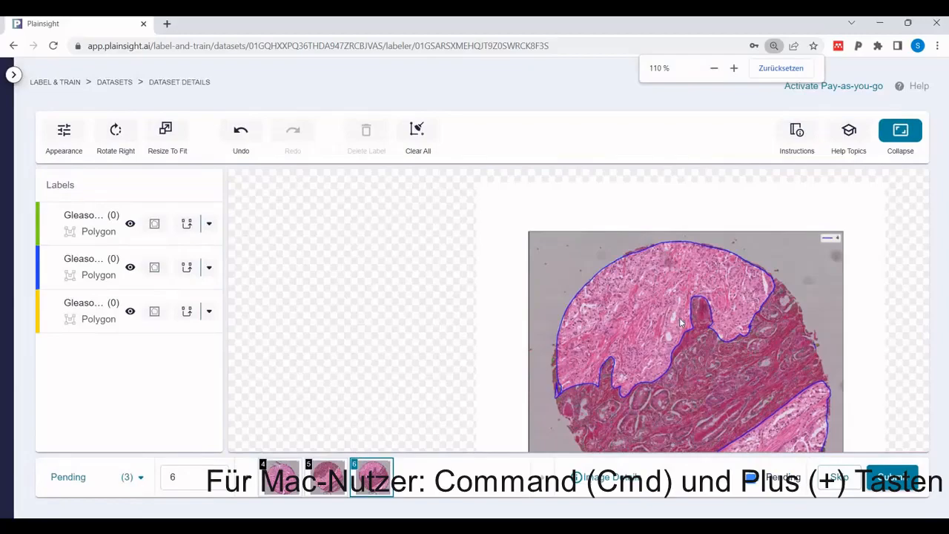
{"action": "key", "text": "ctrl+plus"}
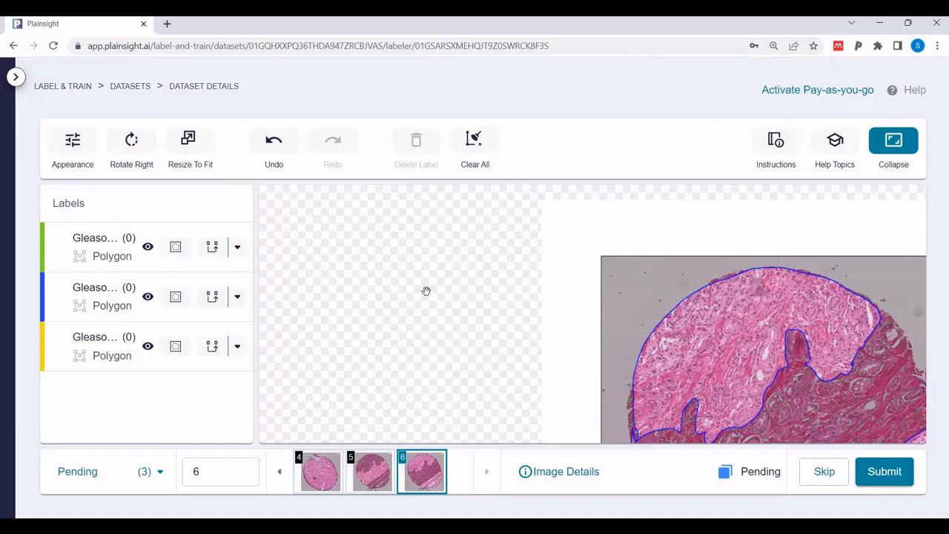
{"action": "left_click_drag", "start_coordinate": [374, 280], "coordinate": [466, 278]}
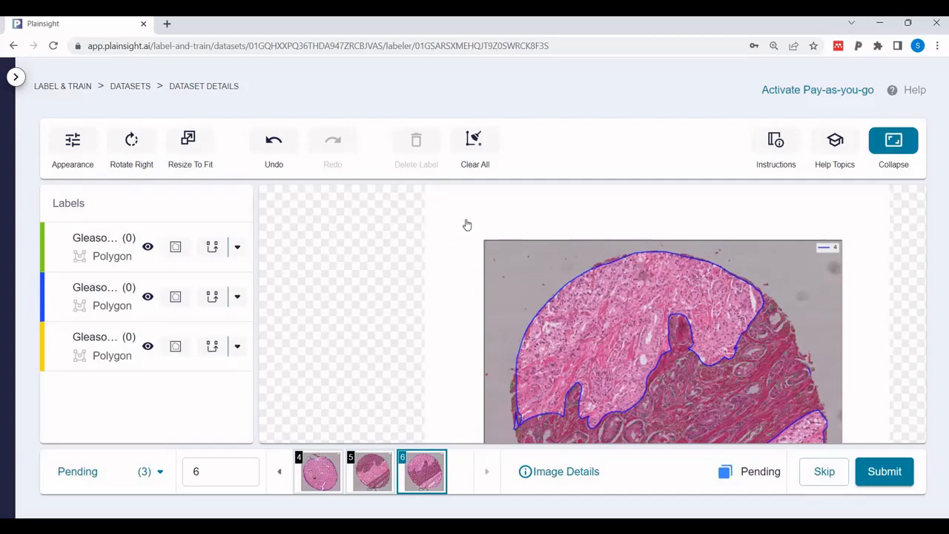
{"action": "key", "text": "ctrl+minus"}
{"action": "key", "text": "ctrl+minus"}
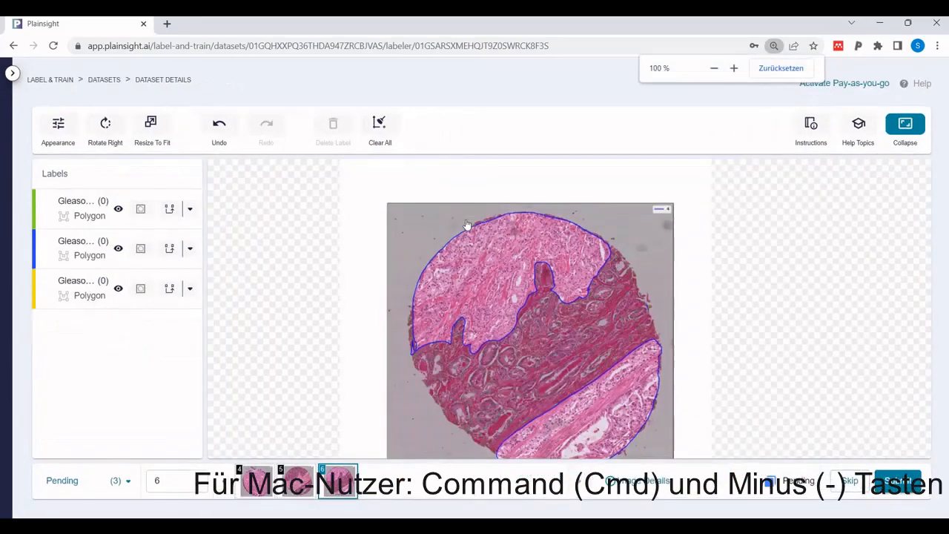
{"action": "key", "text": "ctrl+minus"}
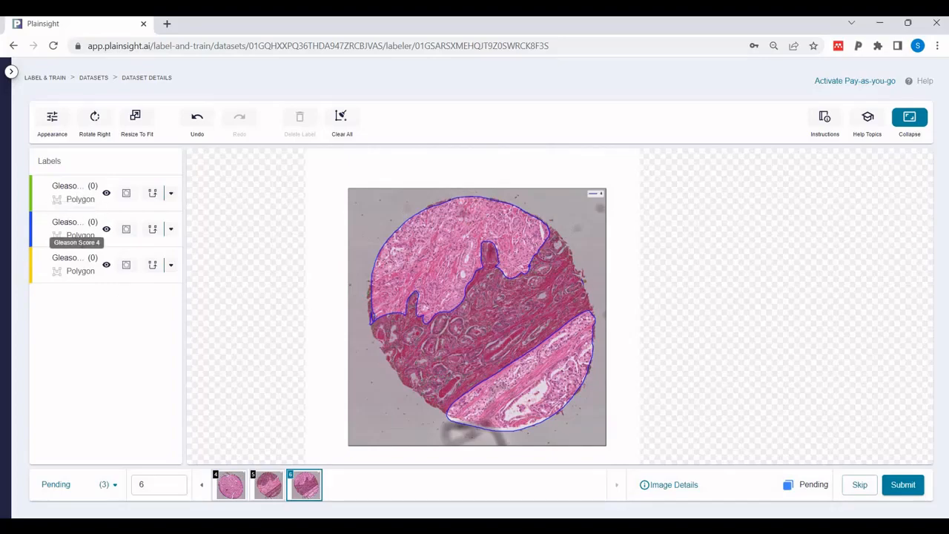
Trace a closed Gleason Score 4 polygon around the upper blue-outlined tissue region of image 6, following its notches
{"action": "left_click", "coordinate": [63, 225]}
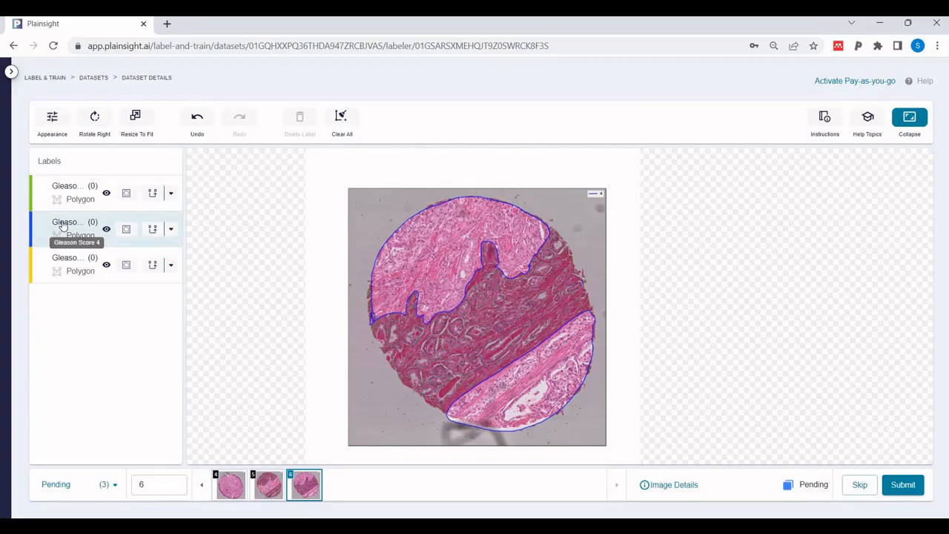
{"action": "left_click", "coordinate": [411, 208]}
{"action": "left_click", "coordinate": [383, 238]}
{"action": "left_click", "coordinate": [372, 260]}
{"action": "left_click", "coordinate": [370, 295]}
{"action": "left_click", "coordinate": [370, 319]}
{"action": "left_click", "coordinate": [398, 313]}
{"action": "left_click", "coordinate": [406, 312]}
{"action": "left_click", "coordinate": [412, 303]}
{"action": "left_click", "coordinate": [412, 292]}
{"action": "left_click", "coordinate": [419, 315]}
{"action": "left_click", "coordinate": [427, 323]}
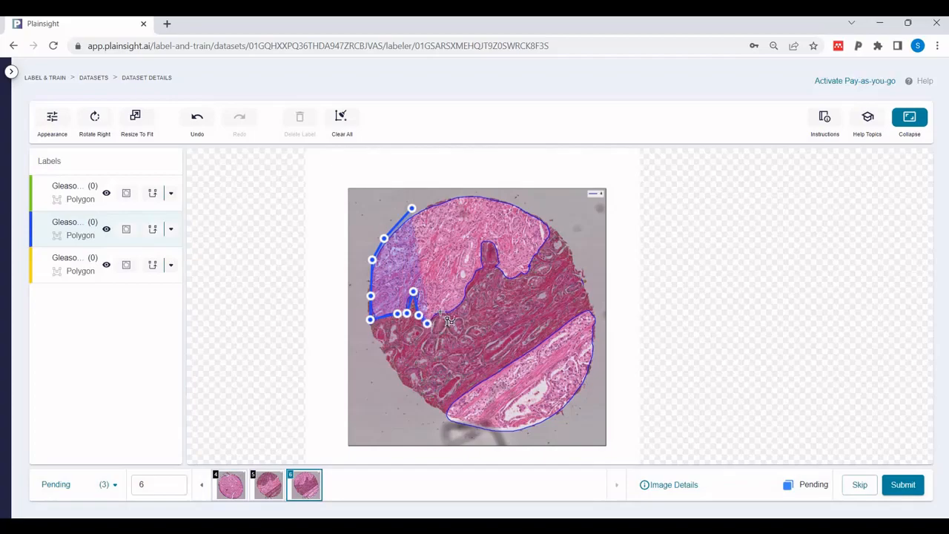
{"action": "left_click", "coordinate": [448, 308]}
{"action": "left_click", "coordinate": [461, 303]}
{"action": "left_click", "coordinate": [468, 279]}
{"action": "left_click", "coordinate": [472, 273]}
{"action": "left_click", "coordinate": [481, 265]}
{"action": "left_click", "coordinate": [487, 241]}
{"action": "left_click", "coordinate": [498, 259]}
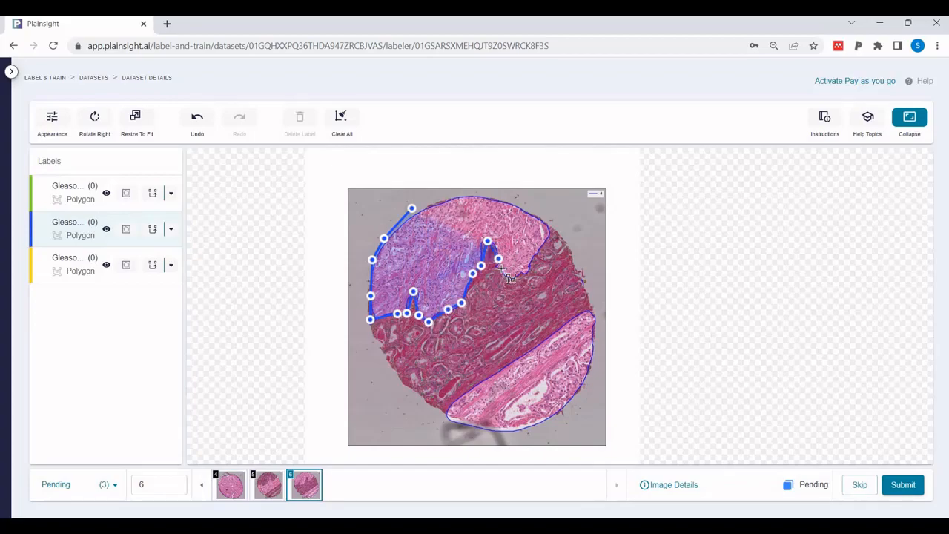
{"action": "left_click", "coordinate": [502, 272]}
{"action": "left_click", "coordinate": [512, 278]}
{"action": "left_click", "coordinate": [528, 274]}
{"action": "left_click", "coordinate": [540, 244]}
{"action": "left_click", "coordinate": [546, 230]}
{"action": "left_click", "coordinate": [547, 220]}
{"action": "left_click", "coordinate": [527, 211]}
{"action": "left_click", "coordinate": [490, 197]}
{"action": "left_click", "coordinate": [469, 197]}
{"action": "left_click", "coordinate": [450, 197]}
{"action": "left_click", "coordinate": [427, 207]}
{"action": "left_click", "coordinate": [412, 209]}
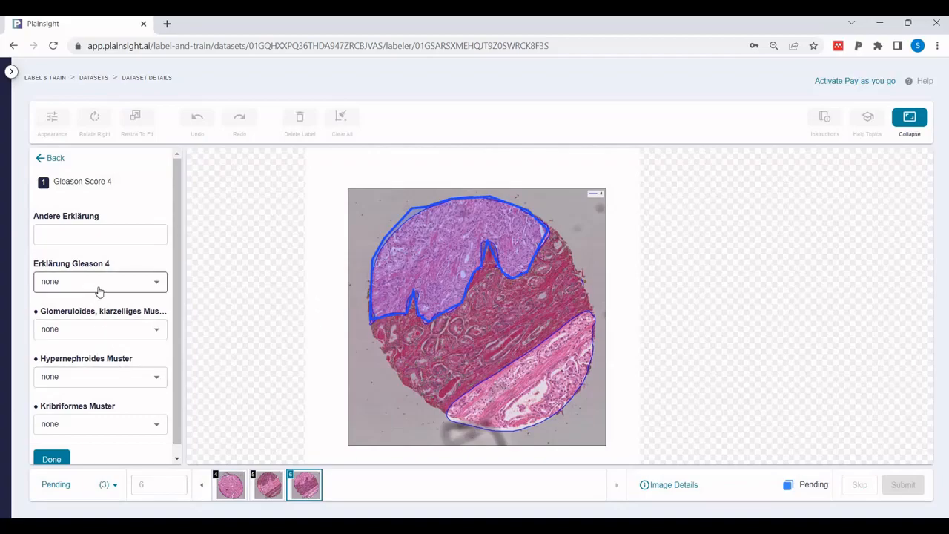
Set the polygon's Erklärung Gleason 4 to "sehr eng beieinander liegende atypische Drüsen (wenig, kein Stroma)"
{"action": "left_click", "coordinate": [156, 283]}
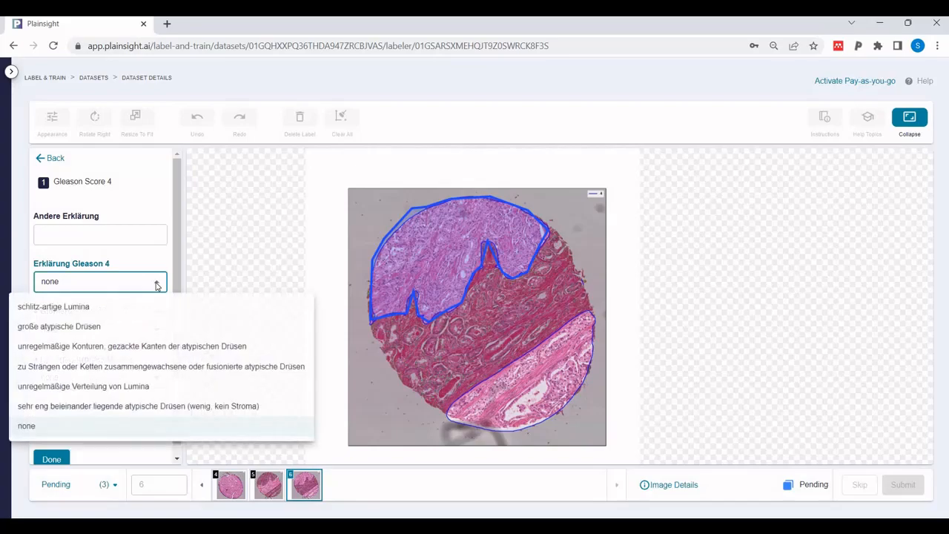
{"action": "left_click", "coordinate": [166, 413]}
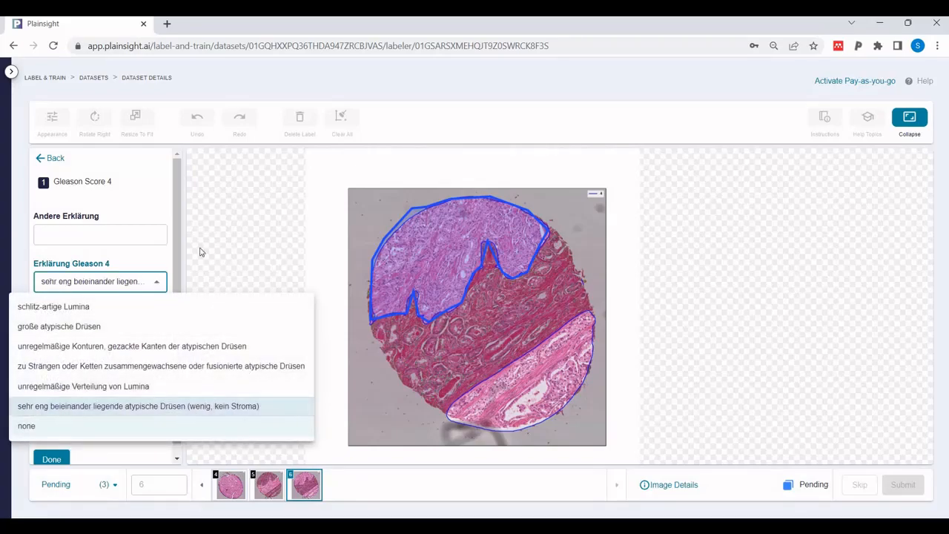
{"action": "left_click", "coordinate": [155, 263]}
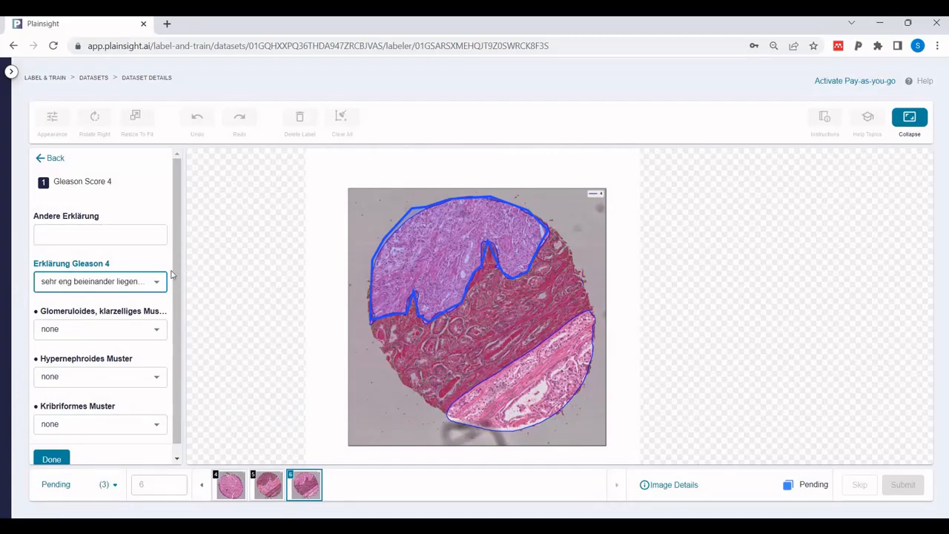
Check the Andere Erklärung field and the options for Glomeruloides, Hypernephroides and Kribriformes Muster, leaving all three patterns at none
{"action": "left_click", "coordinate": [119, 233]}
{"action": "left_click", "coordinate": [169, 227]}
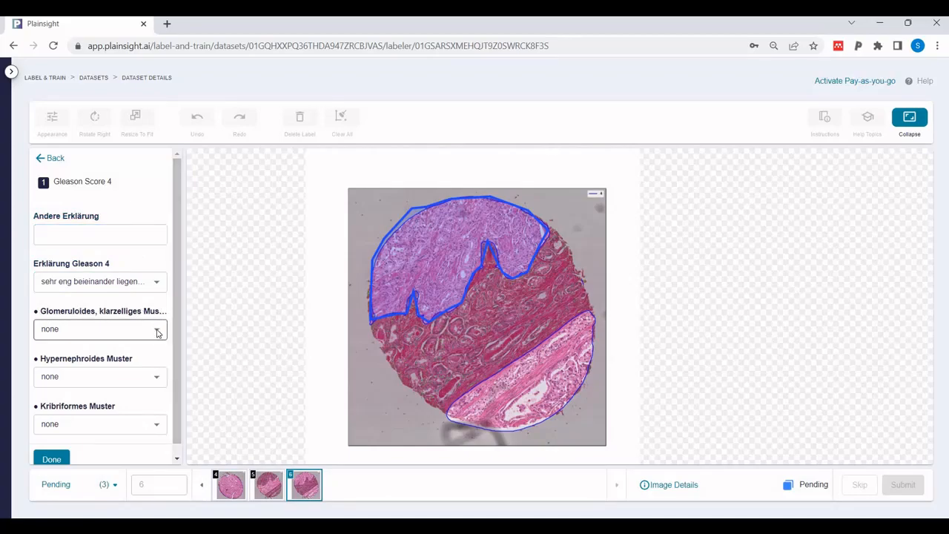
{"action": "left_click", "coordinate": [157, 332]}
{"action": "left_click", "coordinate": [155, 304]}
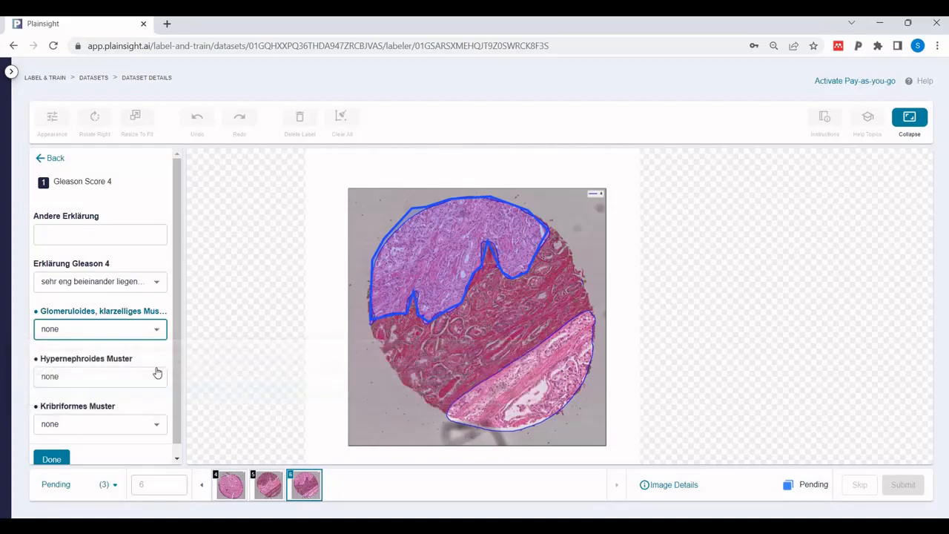
{"action": "left_click", "coordinate": [157, 377]}
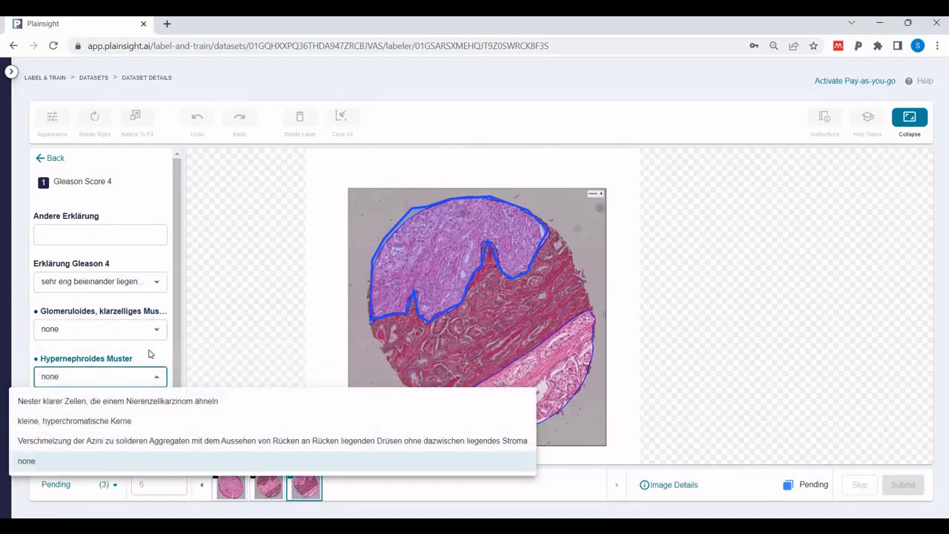
{"action": "left_click", "coordinate": [160, 370]}
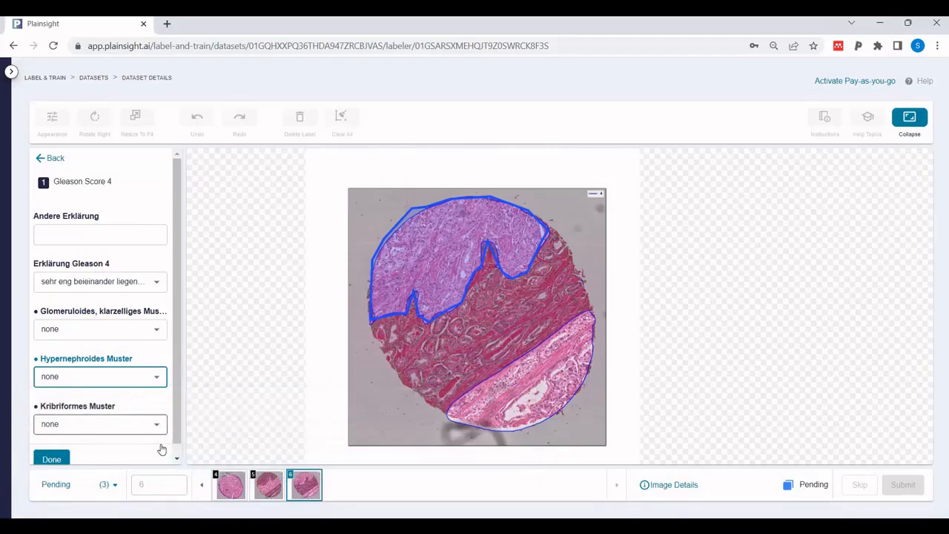
{"action": "left_click", "coordinate": [157, 424]}
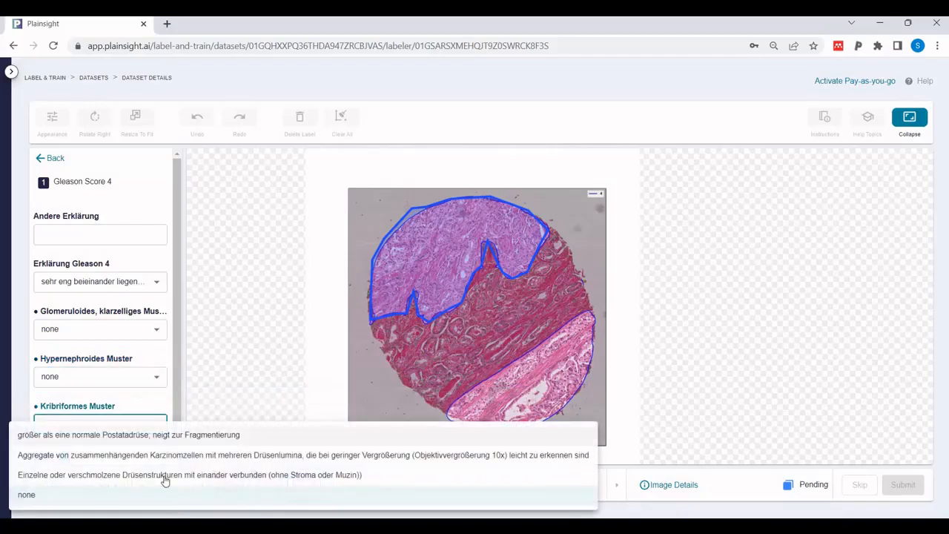
{"action": "left_click", "coordinate": [156, 404]}
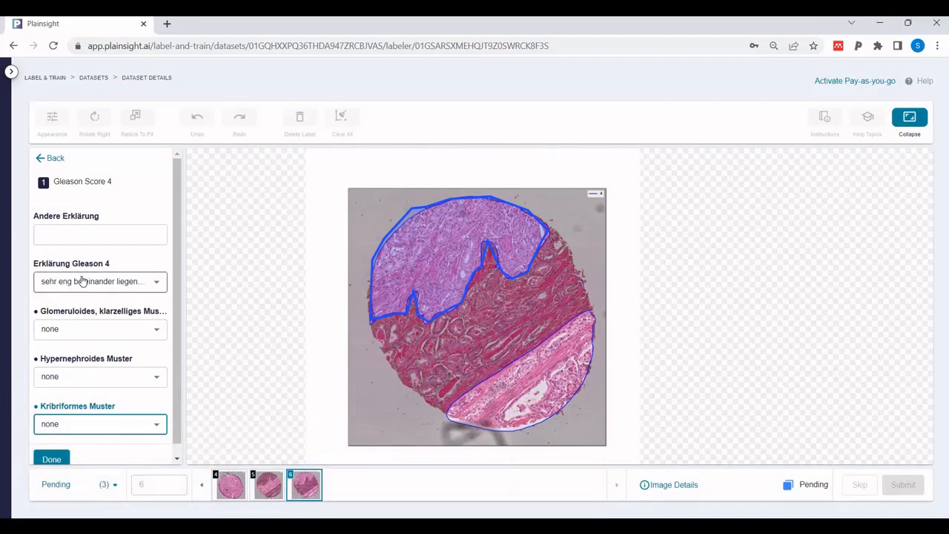
Save the first polygon's explanation and trace a closed Gleason Score 4 polygon around the lower-right blue-outlined tissue region of image 6
{"action": "left_click", "coordinate": [51, 458]}
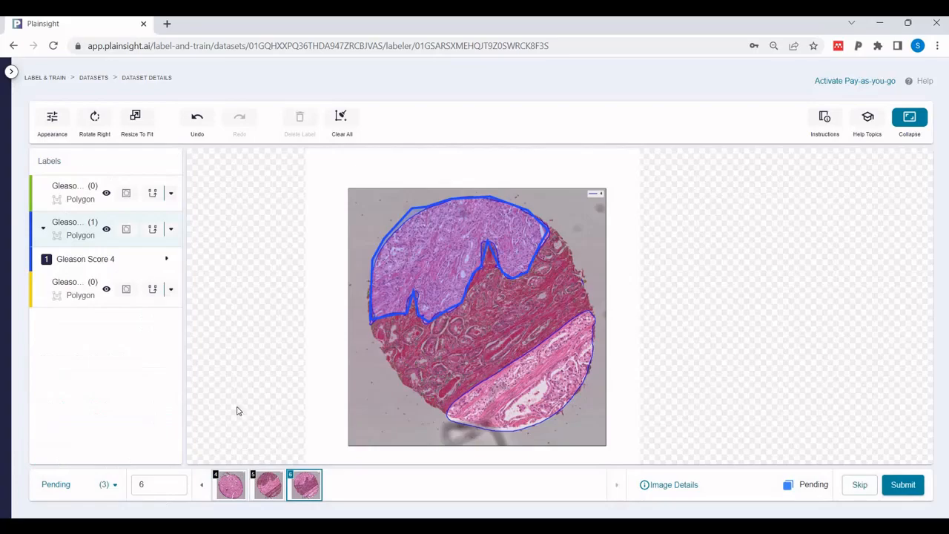
{"action": "left_click", "coordinate": [537, 338]}
{"action": "left_click", "coordinate": [481, 373]}
{"action": "left_click", "coordinate": [449, 402]}
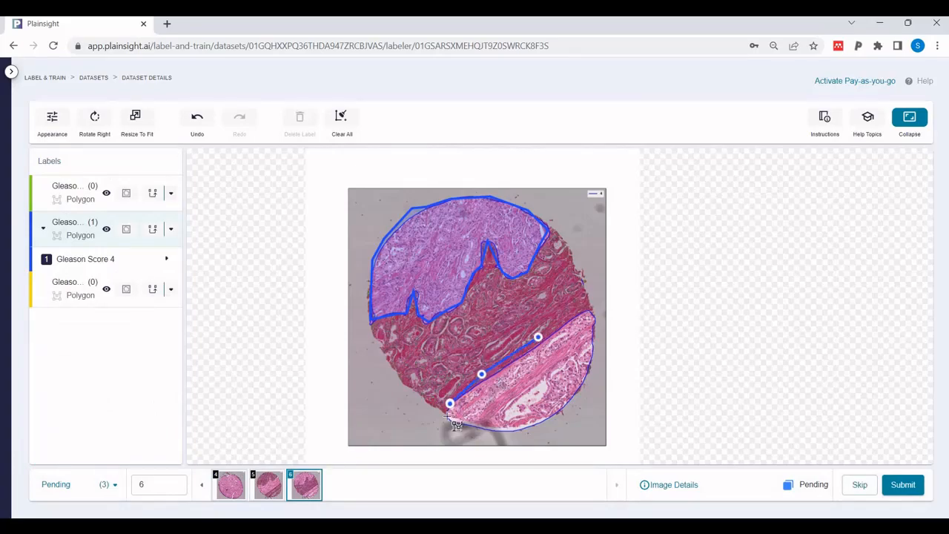
{"action": "left_click", "coordinate": [449, 419]}
{"action": "left_click", "coordinate": [480, 428]}
{"action": "left_click", "coordinate": [521, 431]}
{"action": "left_click", "coordinate": [559, 415]}
{"action": "left_click", "coordinate": [587, 385]}
{"action": "left_click", "coordinate": [595, 347]}
{"action": "left_click", "coordinate": [593, 314]}
{"action": "left_click", "coordinate": [561, 321]}
{"action": "left_click", "coordinate": [538, 337]}
Set the second polygon's Erklärung Gleason 4 to "sehr eng beieinander liegende atypische Drüsen (wenig, kein Stroma)" and save it
{"action": "left_click", "coordinate": [158, 282]}
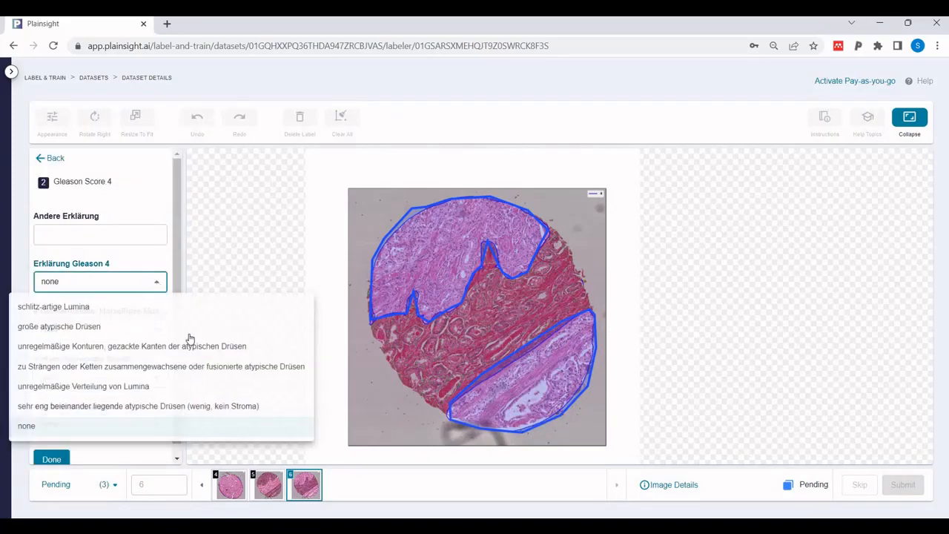
{"action": "left_click", "coordinate": [173, 406]}
{"action": "left_click", "coordinate": [52, 458]}
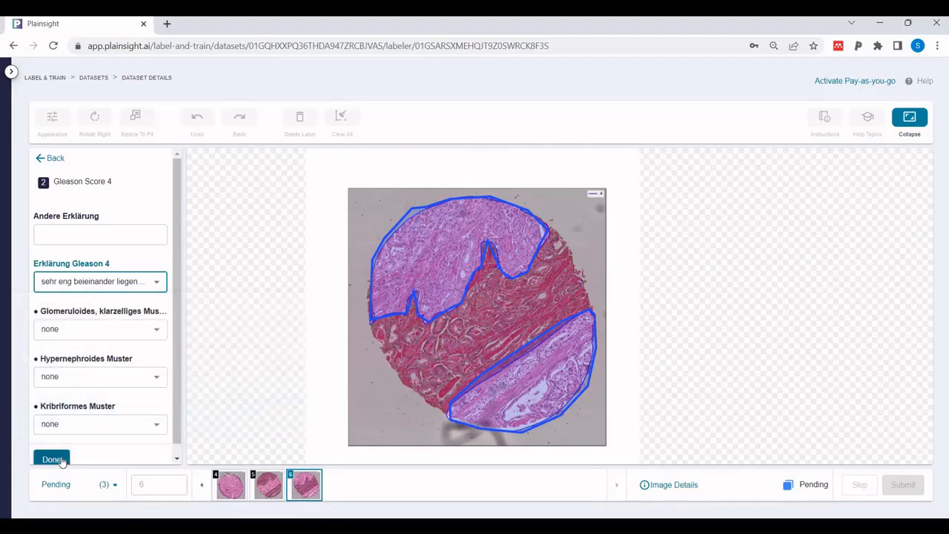
{"action": "left_click", "coordinate": [52, 459]}
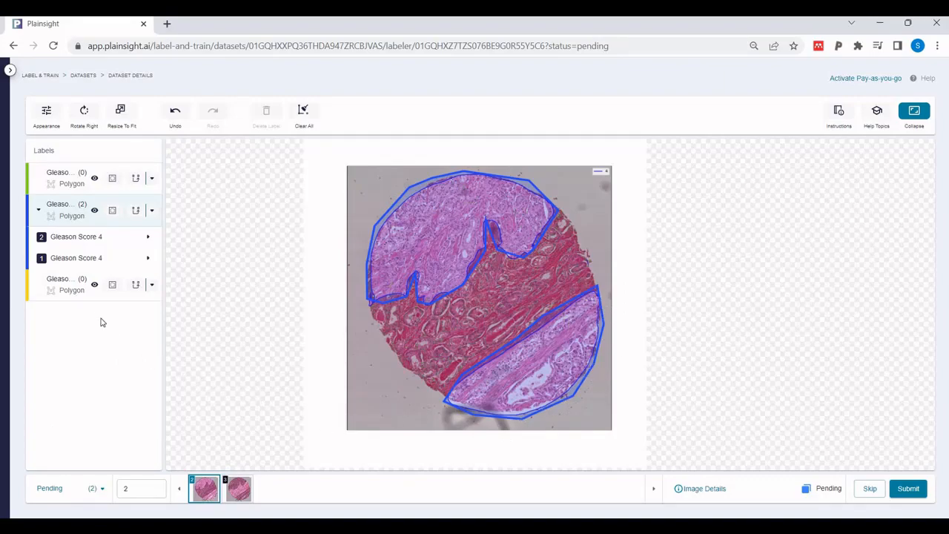
Hide the existing Gleason Score 4 polygons on image 2 and trace a small polygon around a slit between the upper region's two notches
{"action": "left_click", "coordinate": [94, 212]}
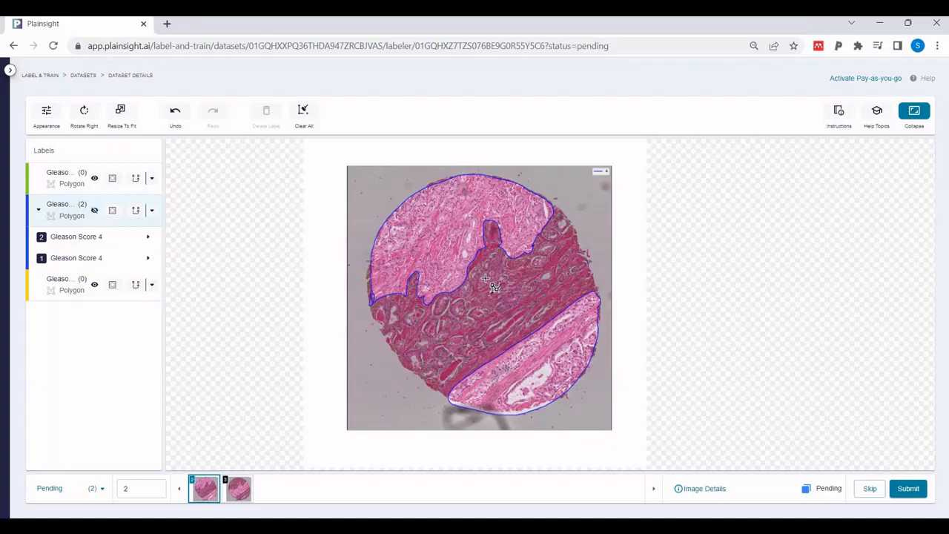
{"action": "scroll", "coordinate": [478, 282], "scroll_direction": "up", "scroll_amount": 5}
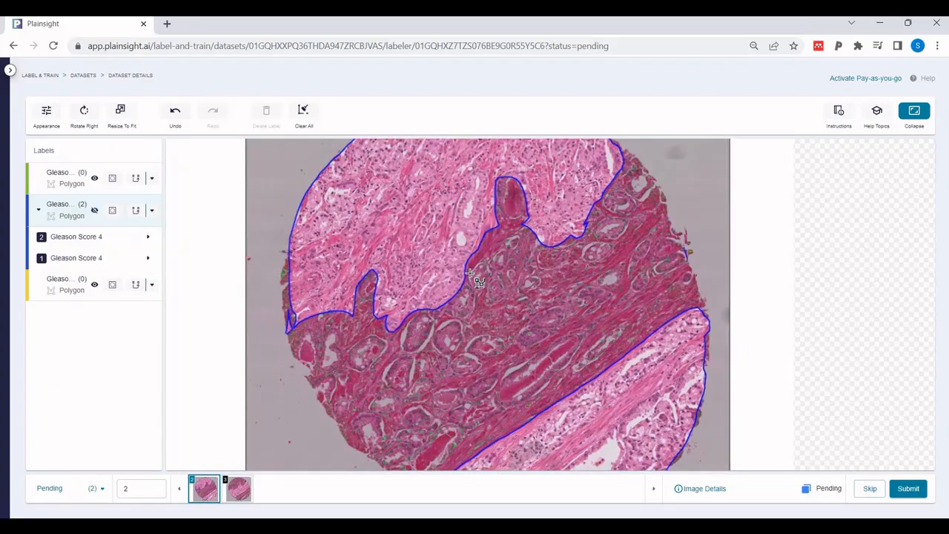
{"action": "scroll", "coordinate": [478, 281], "scroll_direction": "up", "scroll_amount": 2}
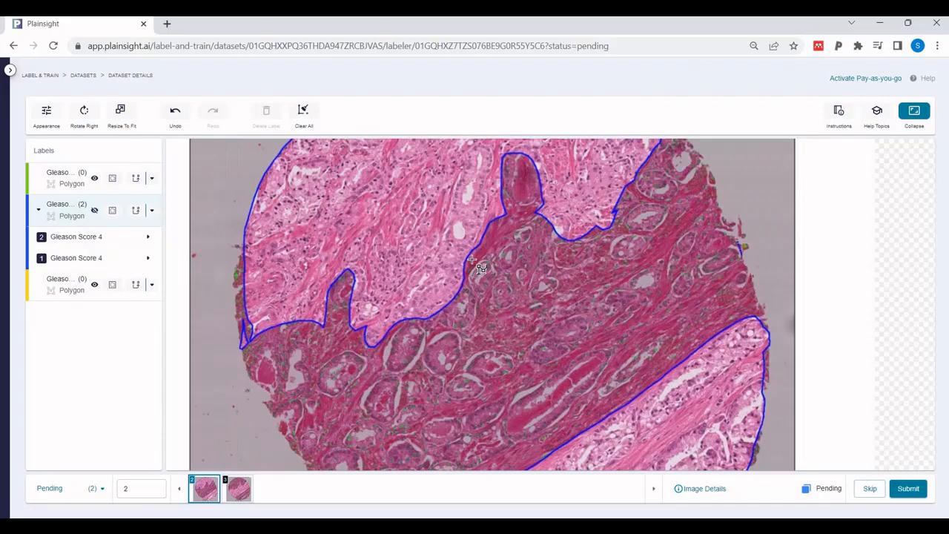
{"action": "scroll", "coordinate": [472, 258], "scroll_direction": "down", "scroll_amount": 2}
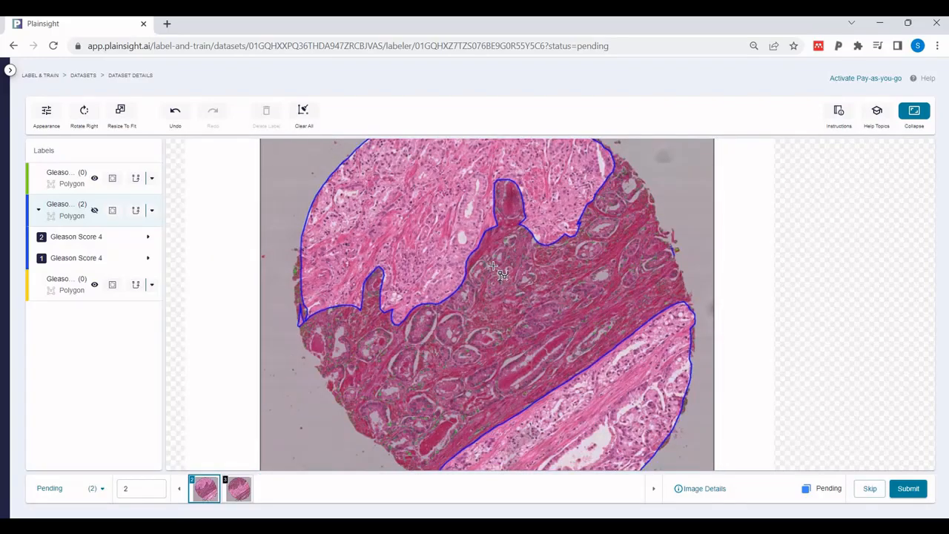
{"action": "left_click", "coordinate": [433, 268]}
{"action": "left_click", "coordinate": [428, 273]}
{"action": "left_click", "coordinate": [425, 277]}
{"action": "left_click", "coordinate": [422, 284]}
{"action": "left_click", "coordinate": [419, 287]}
{"action": "left_click", "coordinate": [423, 295]}
{"action": "left_click", "coordinate": [427, 288]}
{"action": "left_click", "coordinate": [435, 280]}
{"action": "left_click", "coordinate": [440, 267]}
{"action": "left_click", "coordinate": [434, 268]}
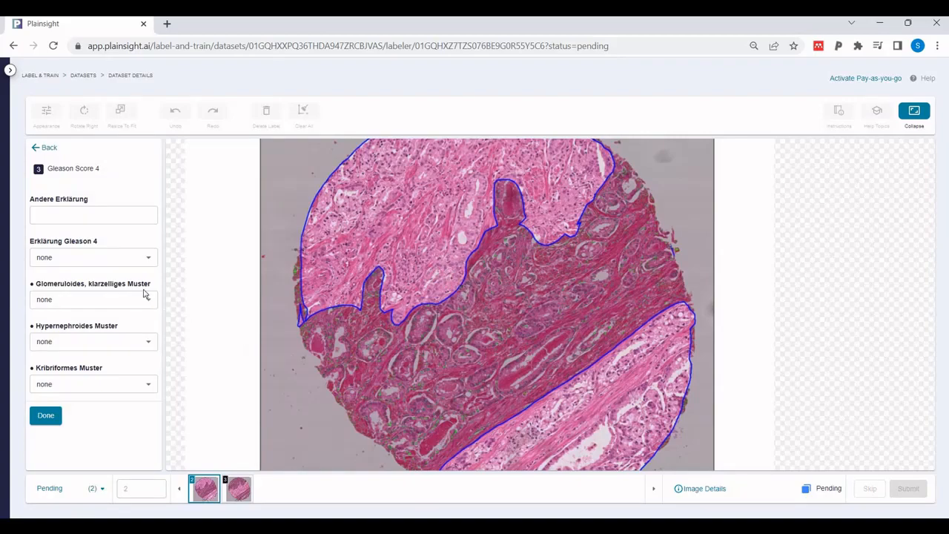
Add "schlitz-artige Lumina" to the small polygon's Erklärung Gleason 4 and save the label
{"action": "left_click", "coordinate": [150, 261]}
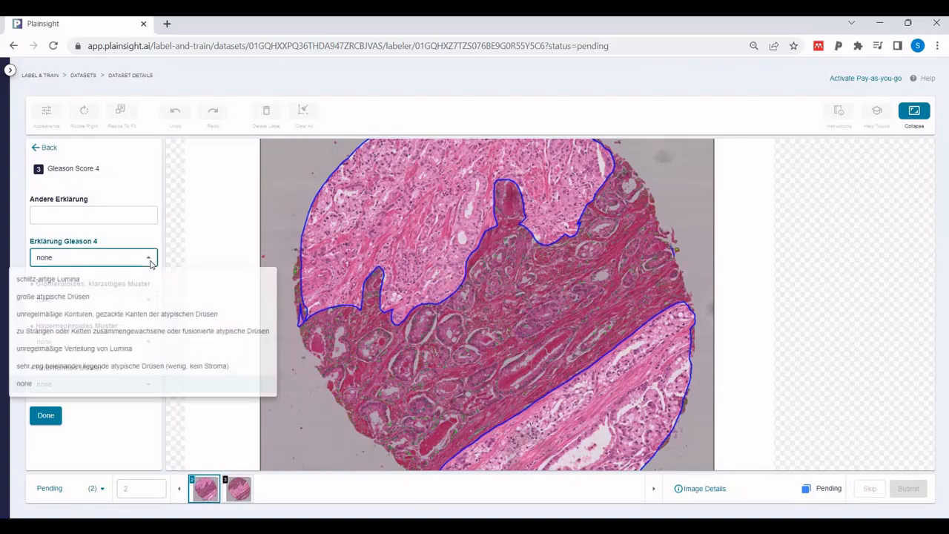
{"action": "left_click", "coordinate": [66, 280]}
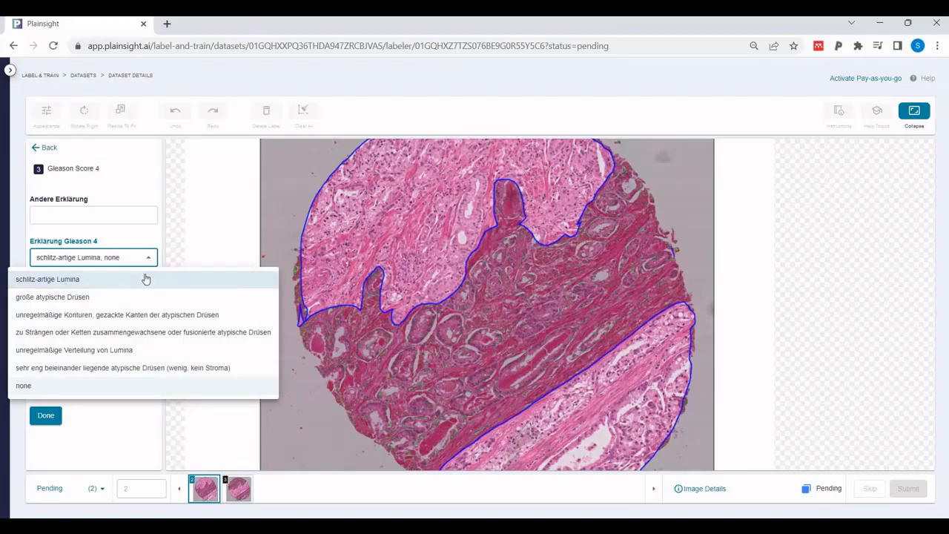
{"action": "left_click", "coordinate": [143, 239]}
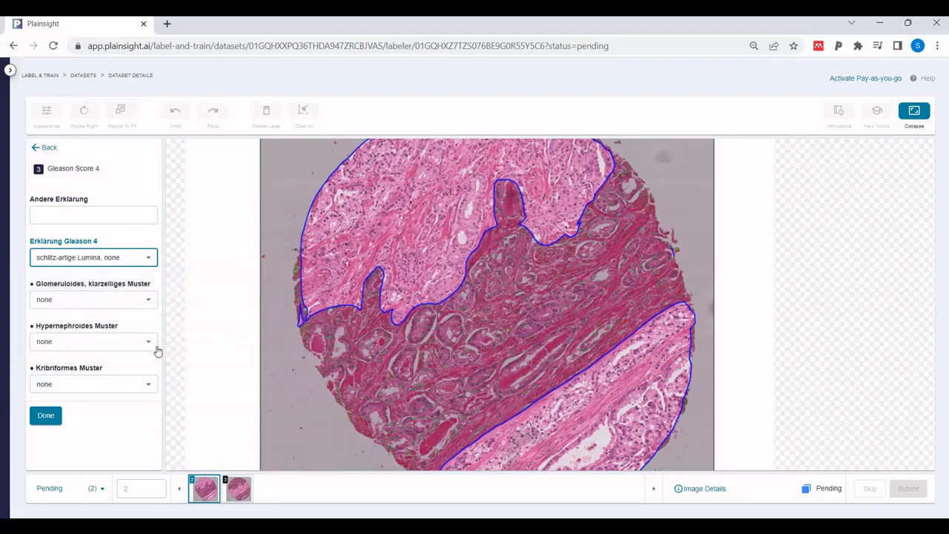
{"action": "left_click", "coordinate": [46, 416]}
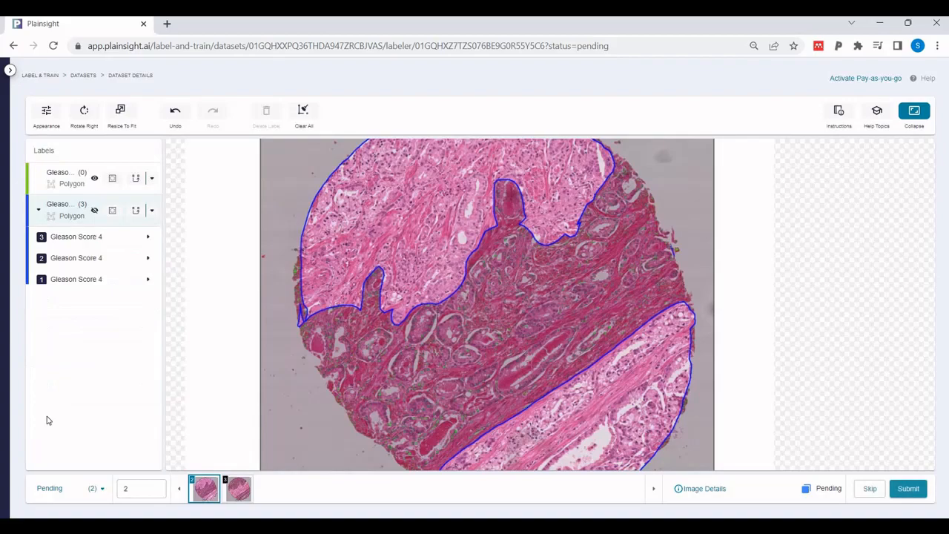
Trace a narrow diagonal Gleason Score 4 polygon around the elongated slit-like lumen above the upper region's larger notch
{"action": "left_click", "coordinate": [94, 213]}
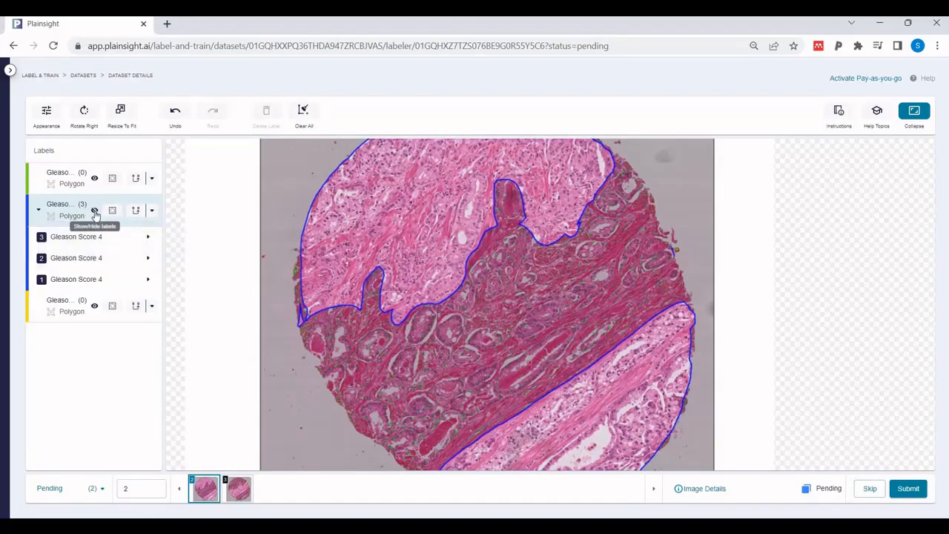
{"action": "left_click", "coordinate": [95, 210]}
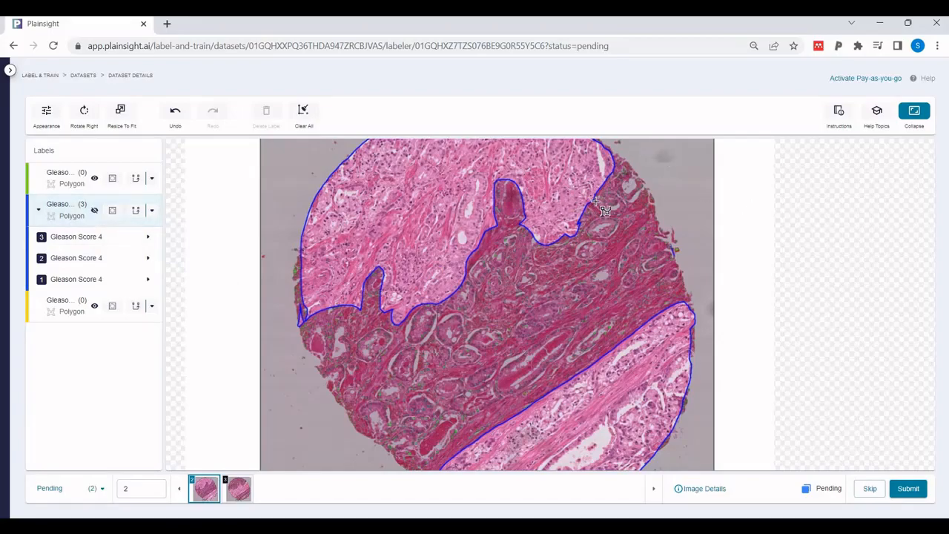
{"action": "left_click", "coordinate": [82, 207]}
{"action": "left_click_drag", "start_coordinate": [470, 198], "coordinate": [506, 261]}
{"action": "scroll", "coordinate": [495, 249], "scroll_direction": "down", "scroll_amount": 1}
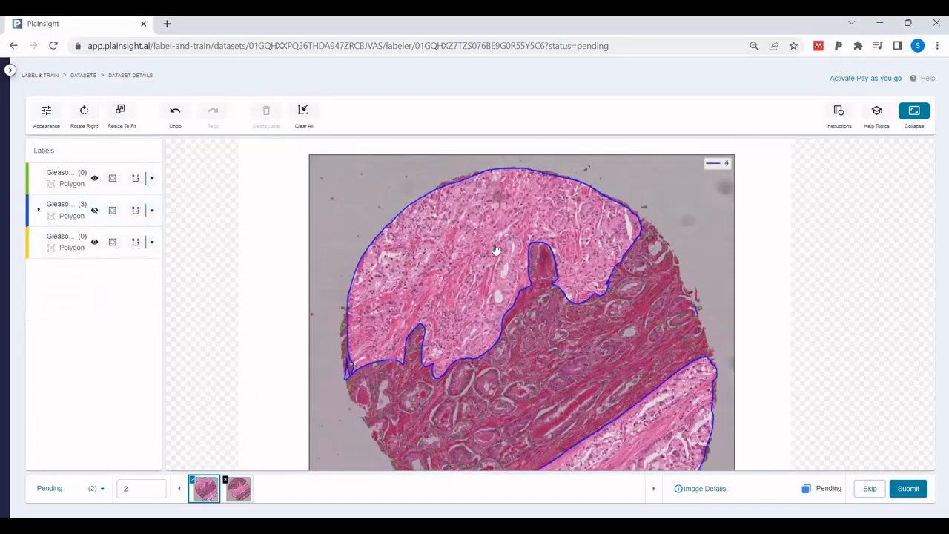
{"action": "scroll", "coordinate": [495, 250], "scroll_direction": "up", "scroll_amount": 5}
{"action": "left_click", "coordinate": [511, 211]}
{"action": "left_click", "coordinate": [498, 223]}
{"action": "left_click", "coordinate": [485, 239]}
{"action": "left_click", "coordinate": [491, 245]}
{"action": "left_click", "coordinate": [517, 227]}
{"action": "left_click", "coordinate": [528, 215]}
{"action": "left_click", "coordinate": [543, 199]}
{"action": "left_click", "coordinate": [535, 194]}
Add the explanation "schlitz-artige Lumina" to the narrow diagonal polygon and save it
{"action": "left_click", "coordinate": [148, 260]}
{"action": "left_click", "coordinate": [64, 277]}
{"action": "left_click", "coordinate": [46, 415]}
{"action": "left_click", "coordinate": [45, 415]}
Trace a Gleason Score 4 polygon around the slit at the upper region's right edge and explain it as "schlitz-artige Lumina"
{"action": "left_click", "coordinate": [752, 220]}
{"action": "left_click", "coordinate": [757, 242]}
{"action": "left_click", "coordinate": [764, 232]}
{"action": "left_click", "coordinate": [765, 205]}
{"action": "left_click", "coordinate": [755, 176]}
{"action": "left_click", "coordinate": [747, 171]}
{"action": "left_click", "coordinate": [148, 259]}
{"action": "left_click", "coordinate": [123, 276]}
{"action": "left_click", "coordinate": [46, 415]}
Trace a tiny Gleason Score 4 polygon around the small slit in the middle of the upper region, with explanation "schlitz-artige Lumina"
{"action": "left_click", "coordinate": [430, 220]}
{"action": "left_click", "coordinate": [418, 235]}
{"action": "left_click", "coordinate": [418, 245]}
{"action": "left_click", "coordinate": [431, 220]}
{"action": "left_click", "coordinate": [148, 257]}
{"action": "left_click", "coordinate": [67, 279]}
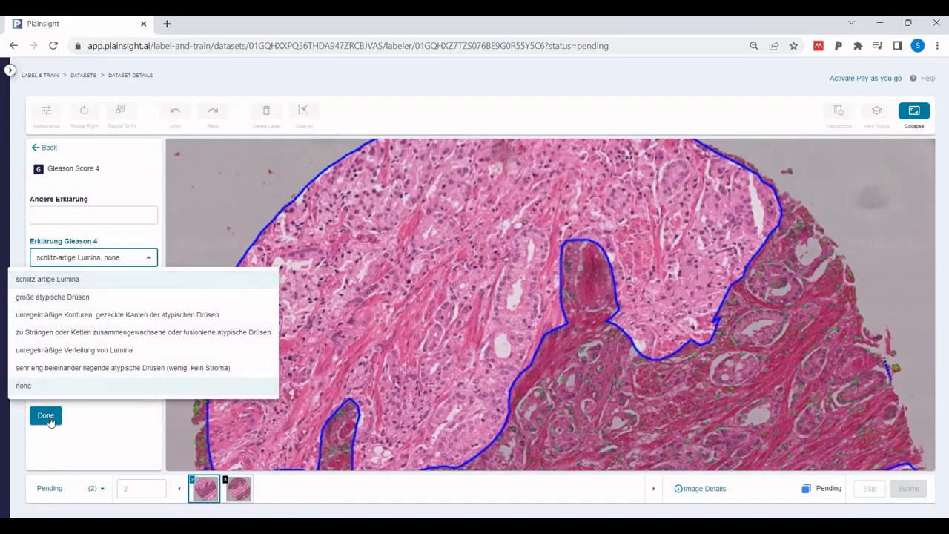
{"action": "left_click", "coordinate": [47, 416]}
{"action": "left_click", "coordinate": [45, 415]}
Trace a long closed Gleason Score 4 polygon around the strand of glands between the upper region's two notches
{"action": "left_click", "coordinate": [40, 210]}
{"action": "left_click_drag", "start_coordinate": [523, 311], "coordinate": [547, 267]}
{"action": "left_click", "coordinate": [40, 209]}
{"action": "left_click", "coordinate": [551, 186]}
{"action": "left_click", "coordinate": [534, 200]}
{"action": "left_click", "coordinate": [525, 237]}
{"action": "left_click", "coordinate": [515, 269]}
{"action": "left_click", "coordinate": [512, 292]}
{"action": "left_click", "coordinate": [503, 312]}
{"action": "left_click", "coordinate": [492, 342]}
{"action": "left_click", "coordinate": [486, 360]}
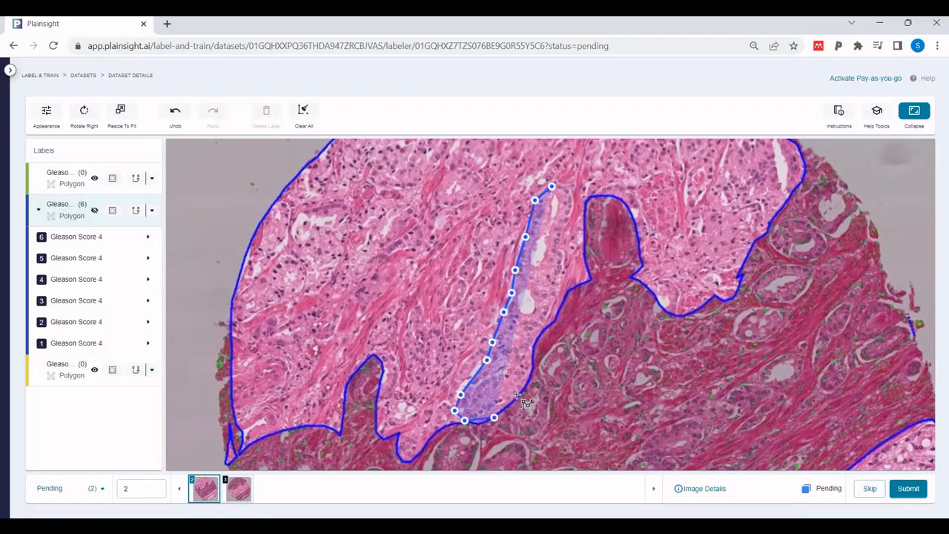
{"action": "left_click", "coordinate": [517, 394]}
{"action": "left_click", "coordinate": [534, 339]}
{"action": "left_click", "coordinate": [547, 318]}
{"action": "left_click", "coordinate": [565, 286]}
{"action": "left_click", "coordinate": [578, 226]}
{"action": "left_click", "coordinate": [576, 193]}
{"action": "left_click", "coordinate": [566, 184]}
{"action": "left_click", "coordinate": [551, 186]}
Add "zu Strängen oder Ketten zusammengewachsene oder fusionierte atypische Drüsen" to the long strand polygon's Erklärung Gleason 4 and save it
{"action": "left_click", "coordinate": [97, 260]}
{"action": "left_click", "coordinate": [170, 333]}
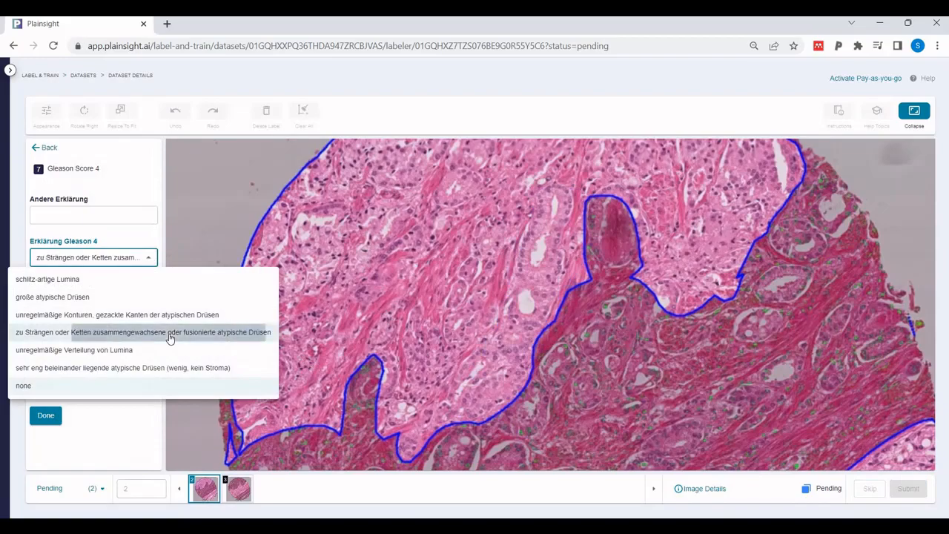
{"action": "left_click", "coordinate": [45, 417]}
Trace a closed Gleason Score 4 polygon around the gland strand at the upper-right end of the lower tissue region
{"action": "left_click", "coordinate": [65, 209]}
{"action": "left_click_drag", "start_coordinate": [877, 451], "coordinate": [726, 183]}
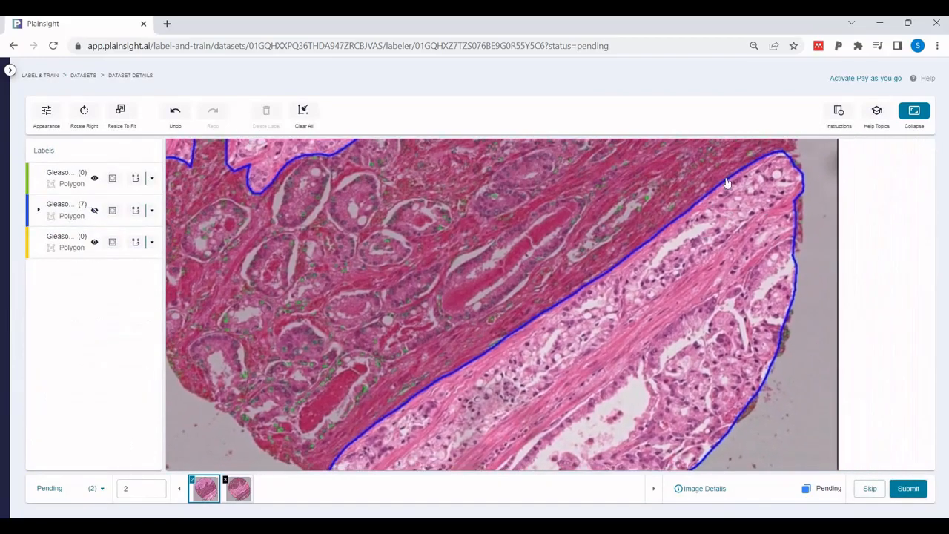
{"action": "left_click", "coordinate": [39, 210]}
{"action": "left_click", "coordinate": [752, 166]}
{"action": "left_click", "coordinate": [662, 238]}
{"action": "left_click", "coordinate": [626, 271]}
{"action": "left_click", "coordinate": [619, 295]}
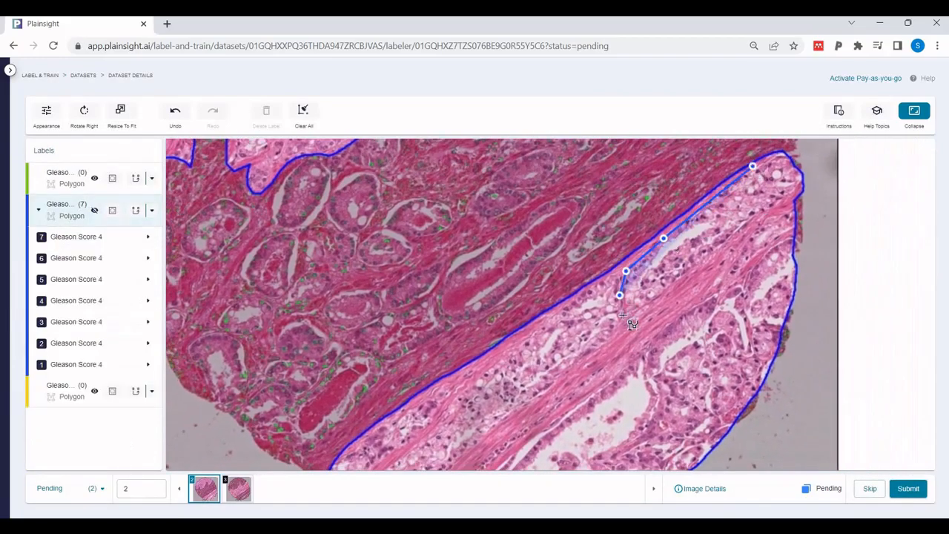
{"action": "left_click", "coordinate": [627, 317]}
{"action": "left_click", "coordinate": [644, 314]}
{"action": "left_click", "coordinate": [707, 257]}
{"action": "left_click", "coordinate": [755, 222]}
{"action": "left_click", "coordinate": [795, 191]}
{"action": "left_click", "coordinate": [799, 169]}
{"action": "left_click", "coordinate": [782, 158]}
{"action": "left_click", "coordinate": [754, 166]}
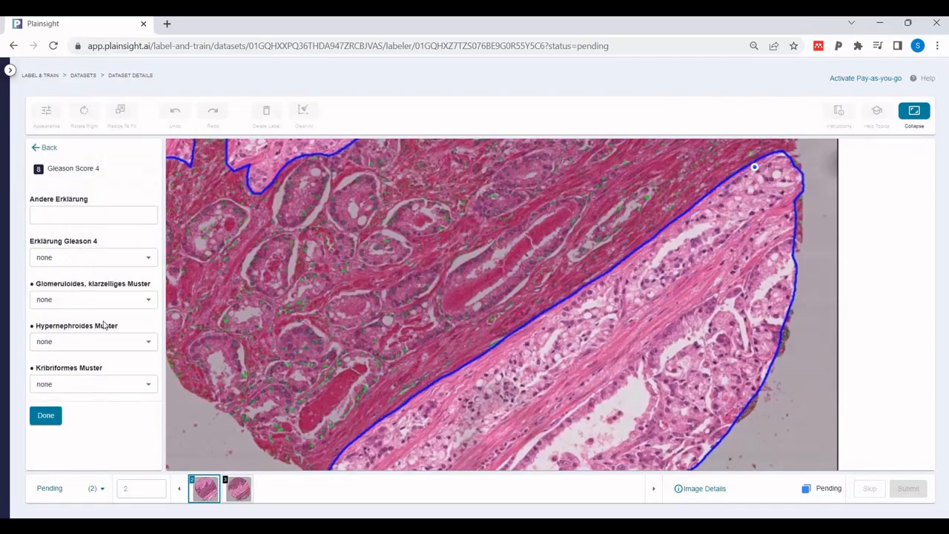
Explain the upper-right strand polygon as "zu Strängen oder Ketten zusammengewachsene oder fusionierte atypische Drüsen" and save it
{"action": "left_click", "coordinate": [148, 257]}
{"action": "left_click", "coordinate": [111, 333]}
{"action": "left_click", "coordinate": [45, 415]}
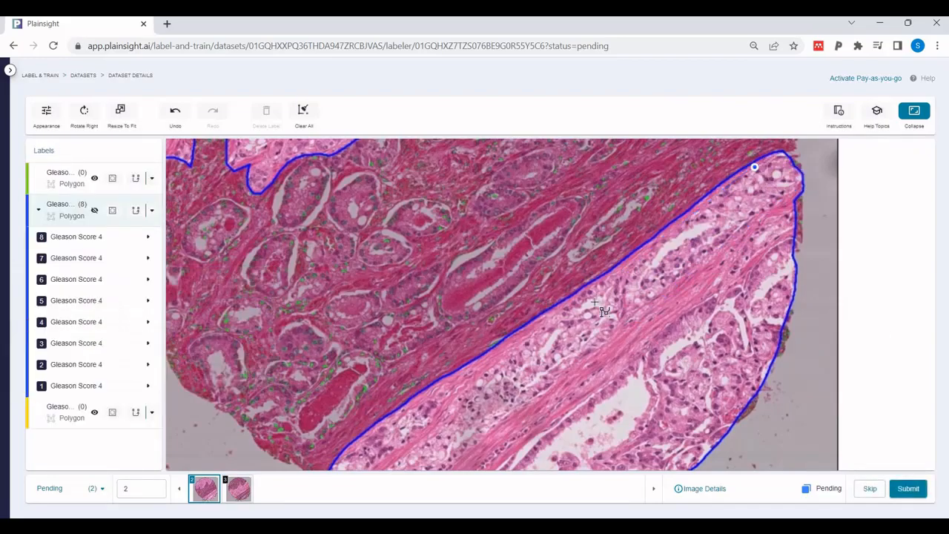
Trace a closed Gleason Score 4 polygon around the gland strand at the lower-left tip of the lower tissue region
{"action": "left_click", "coordinate": [41, 209]}
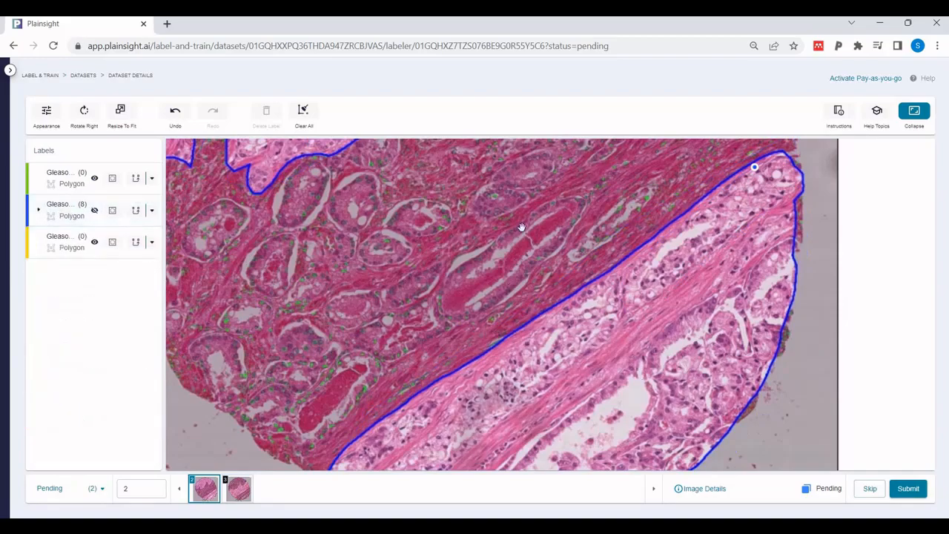
{"action": "left_click_drag", "start_coordinate": [521, 227], "coordinate": [542, 158]}
{"action": "left_click", "coordinate": [38, 209]}
{"action": "left_click", "coordinate": [466, 316]}
{"action": "left_click", "coordinate": [430, 338]}
{"action": "left_click", "coordinate": [398, 356]}
{"action": "left_click", "coordinate": [375, 376]}
{"action": "left_click", "coordinate": [354, 399]}
{"action": "left_click", "coordinate": [349, 414]}
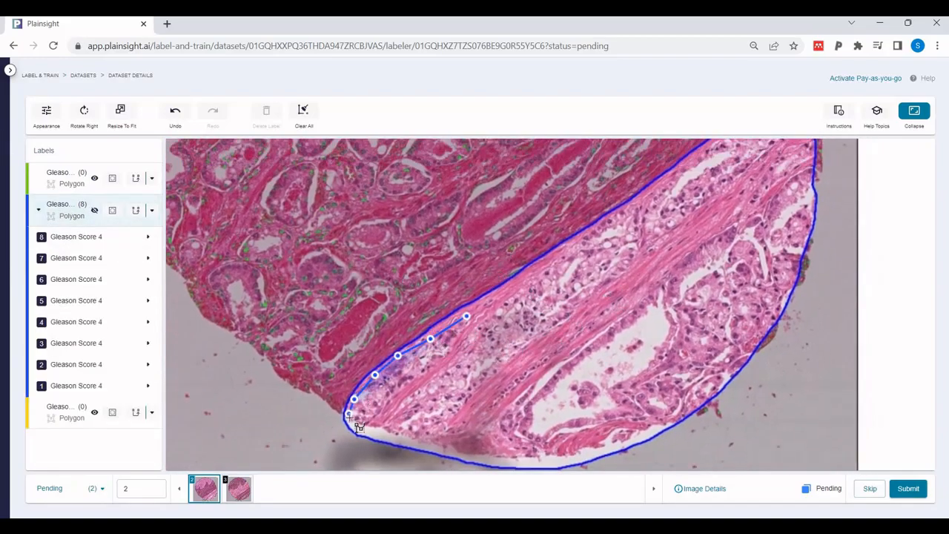
{"action": "left_click", "coordinate": [355, 425]}
{"action": "left_click", "coordinate": [379, 422]}
{"action": "left_click", "coordinate": [397, 392]}
{"action": "left_click", "coordinate": [433, 362]}
{"action": "left_click", "coordinate": [464, 341]}
{"action": "left_click", "coordinate": [466, 317]}
Explain the lower-left strand polygon as "zu Strängen oder Ketten zusammengewachsene oder fusionierte atypische Drüsen" and return to the label list
{"action": "left_click", "coordinate": [149, 258]}
{"action": "left_click", "coordinate": [137, 337]}
{"action": "left_click", "coordinate": [46, 148]}
Trace a long Gleason Score 4 polygon around the middle gland strand between the two strand polygons of the lower tissue region
{"action": "left_click", "coordinate": [615, 218]}
{"action": "left_click", "coordinate": [511, 300]}
{"action": "left_click", "coordinate": [486, 326]}
{"action": "left_click", "coordinate": [469, 346]}
{"action": "left_click", "coordinate": [466, 361]}
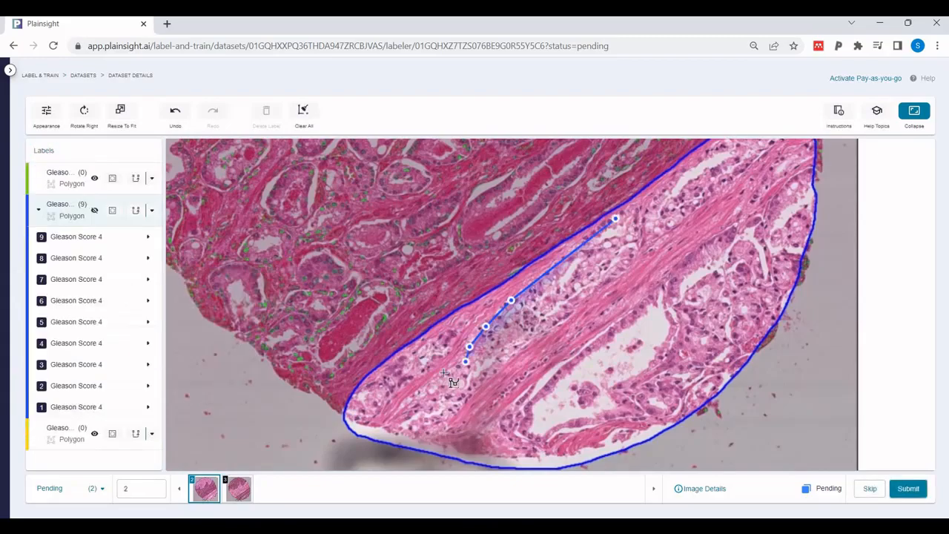
{"action": "left_click", "coordinate": [443, 374]}
{"action": "left_click", "coordinate": [406, 425]}
{"action": "left_click", "coordinate": [441, 435]}
{"action": "left_click", "coordinate": [481, 375]}
{"action": "left_click", "coordinate": [532, 344]}
{"action": "left_click", "coordinate": [571, 313]}
{"action": "left_click", "coordinate": [592, 290]}
{"action": "left_click", "coordinate": [632, 259]}
{"action": "left_click", "coordinate": [615, 218]}
Add "zu Strängen oder Ketten zusammengewachsene oder fusionierte atypische Drüsen" to the middle strand polygon's Erklärung Gleason 4 and save it
{"action": "left_click", "coordinate": [148, 257]}
{"action": "left_click", "coordinate": [137, 332]}
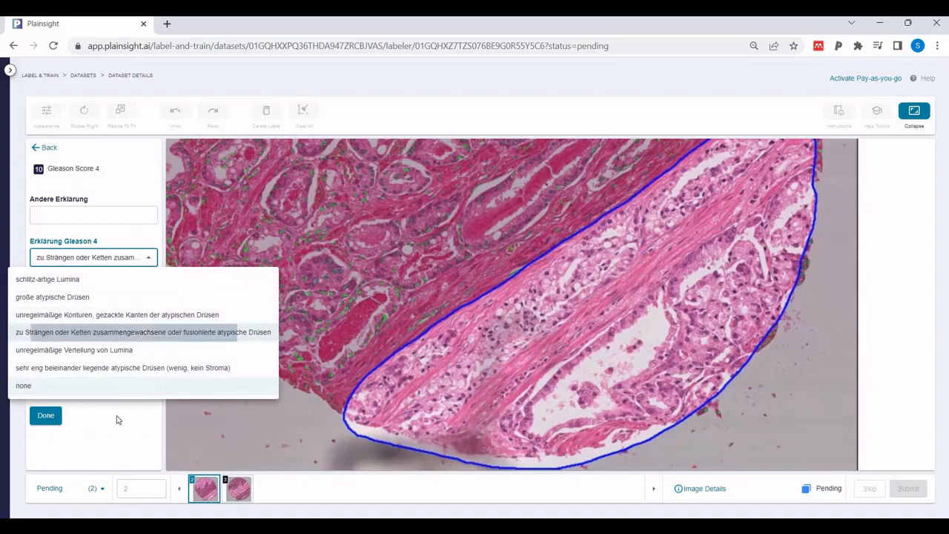
{"action": "left_click", "coordinate": [46, 415]}
{"action": "left_click", "coordinate": [46, 415]}
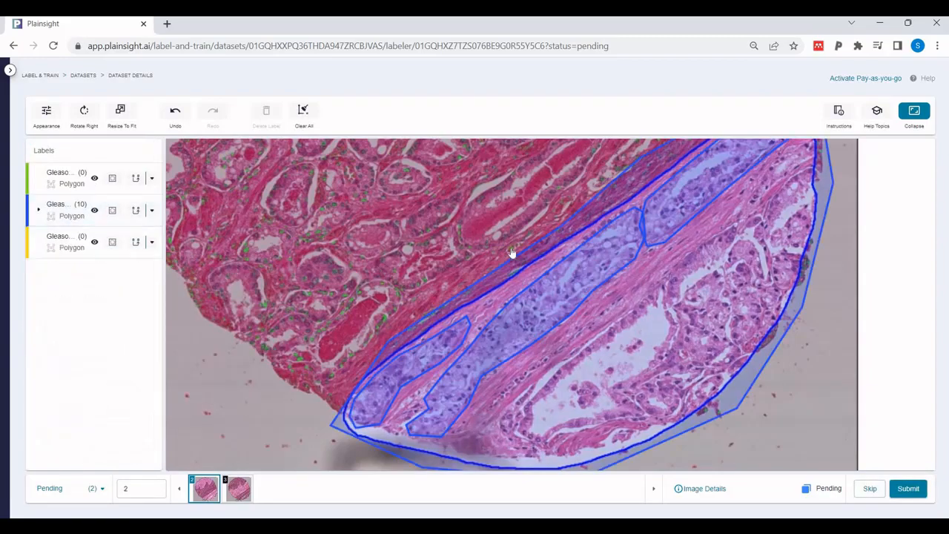
Review the whole image and go through Gleason Score 4 labels 3 to 6 to locate each one's polygon
{"action": "scroll", "coordinate": [512, 252], "scroll_direction": "down", "scroll_amount": 5}
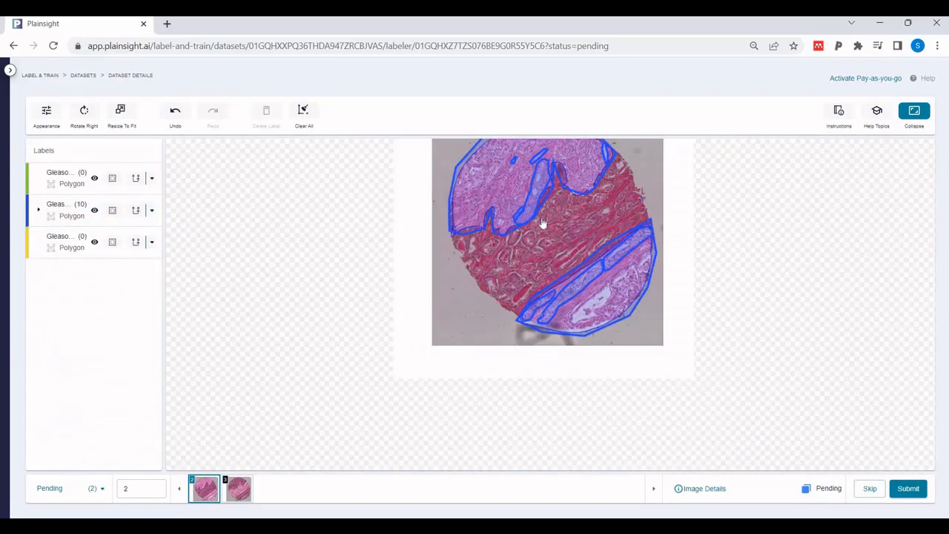
{"action": "left_click_drag", "start_coordinate": [541, 222], "coordinate": [518, 311]}
{"action": "scroll", "coordinate": [518, 310], "scroll_direction": "down", "scroll_amount": 1}
{"action": "scroll", "coordinate": [518, 309], "scroll_direction": "up", "scroll_amount": 1}
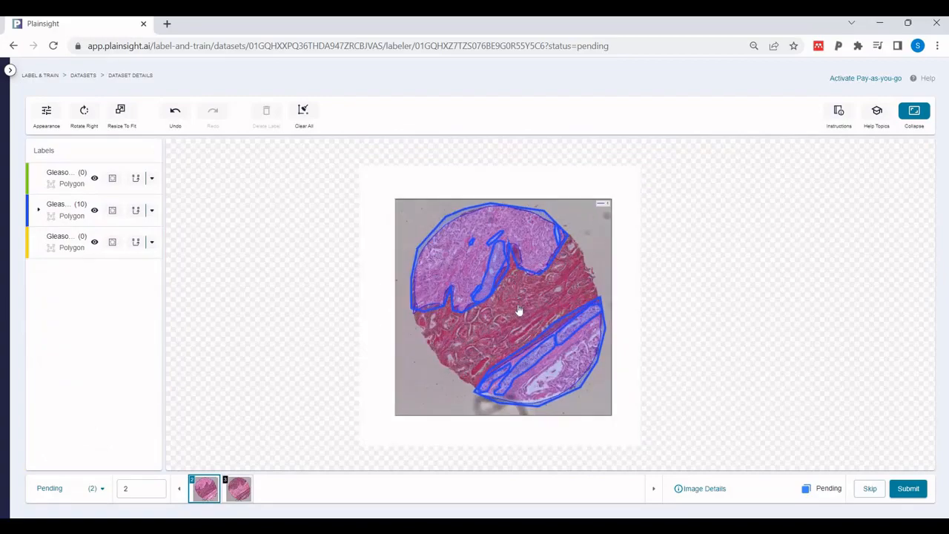
{"action": "scroll", "coordinate": [519, 310], "scroll_direction": "up", "scroll_amount": 1}
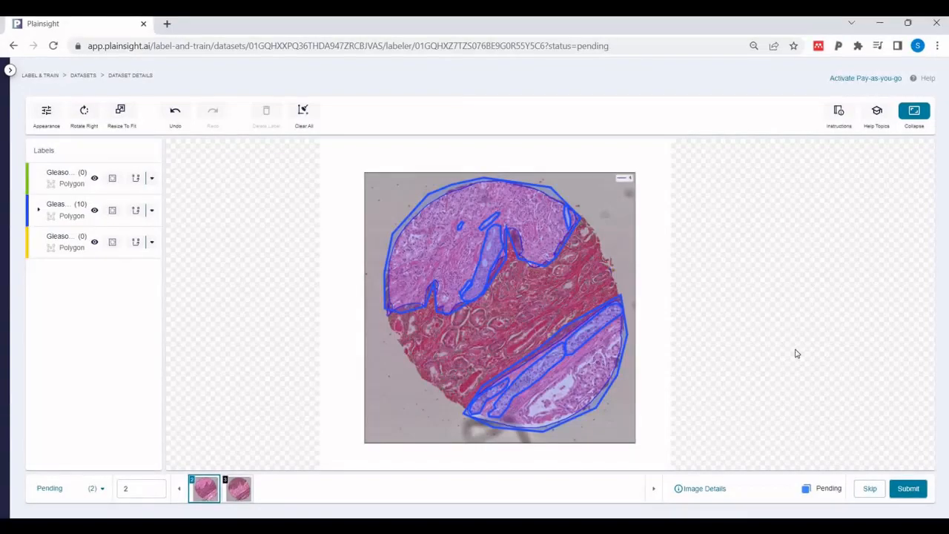
{"action": "left_click", "coordinate": [41, 209]}
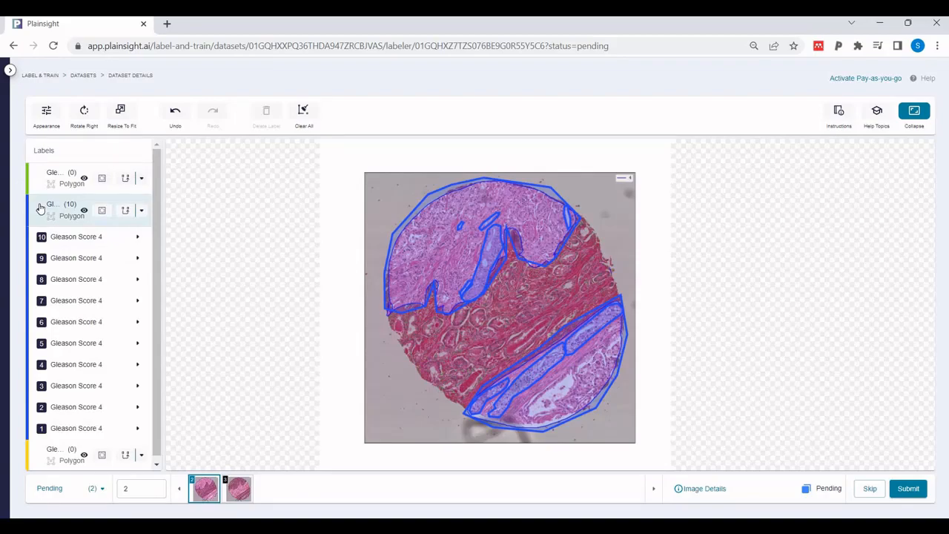
{"action": "left_click", "coordinate": [64, 394]}
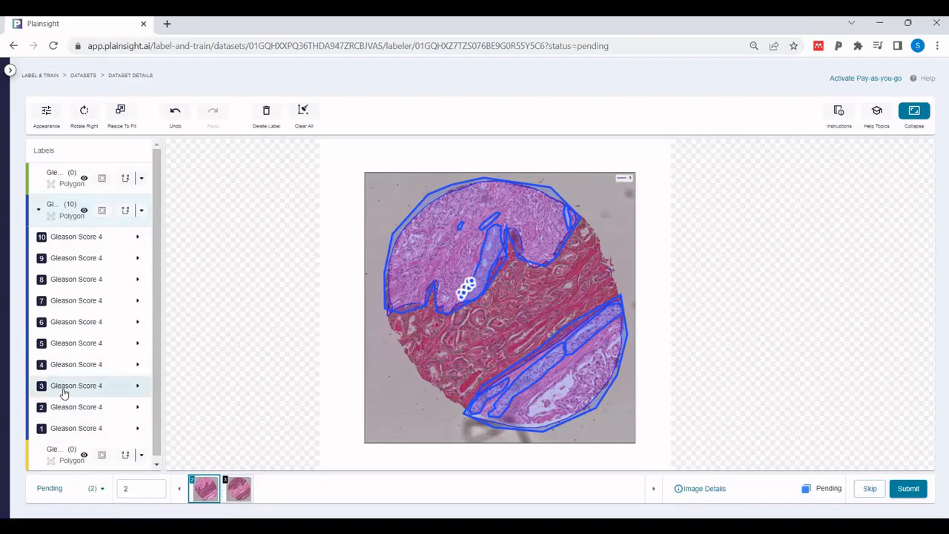
{"action": "left_click", "coordinate": [72, 366]}
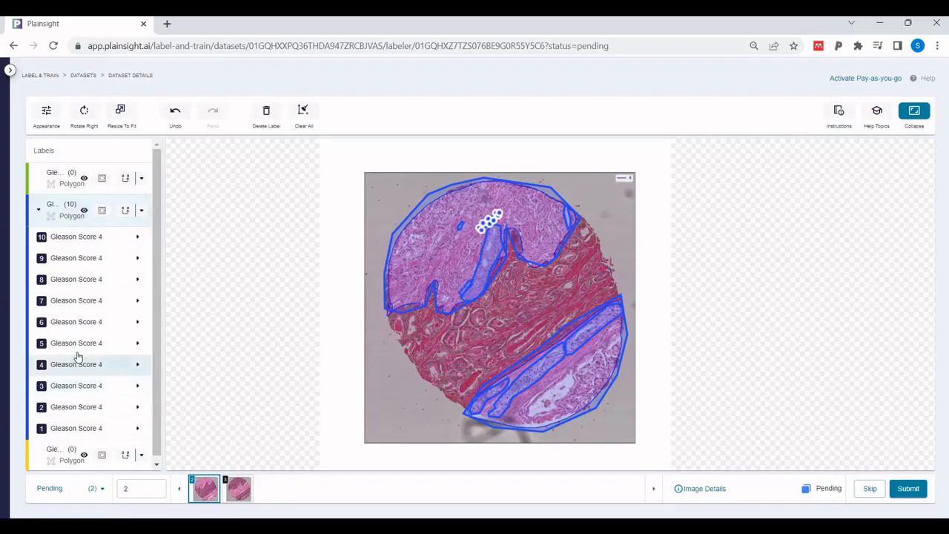
{"action": "left_click", "coordinate": [79, 347]}
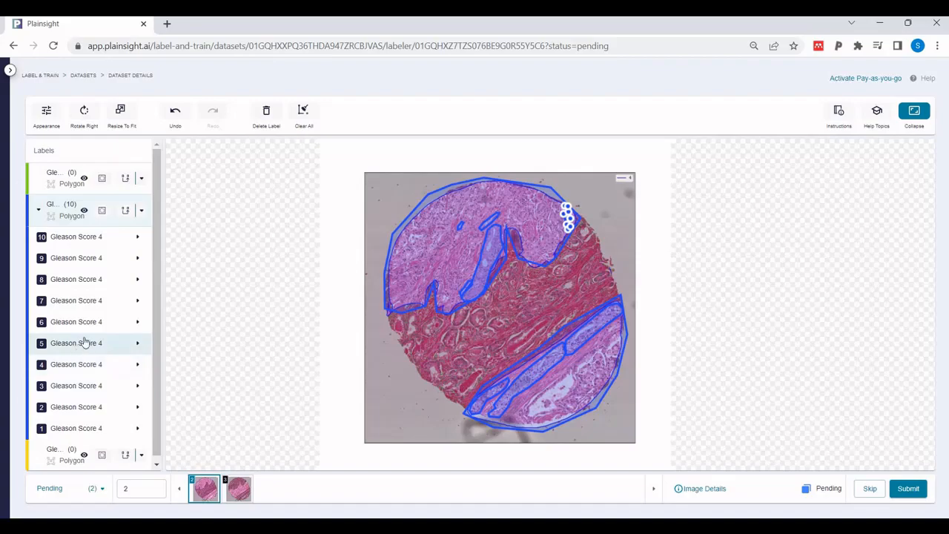
{"action": "left_click", "coordinate": [90, 325]}
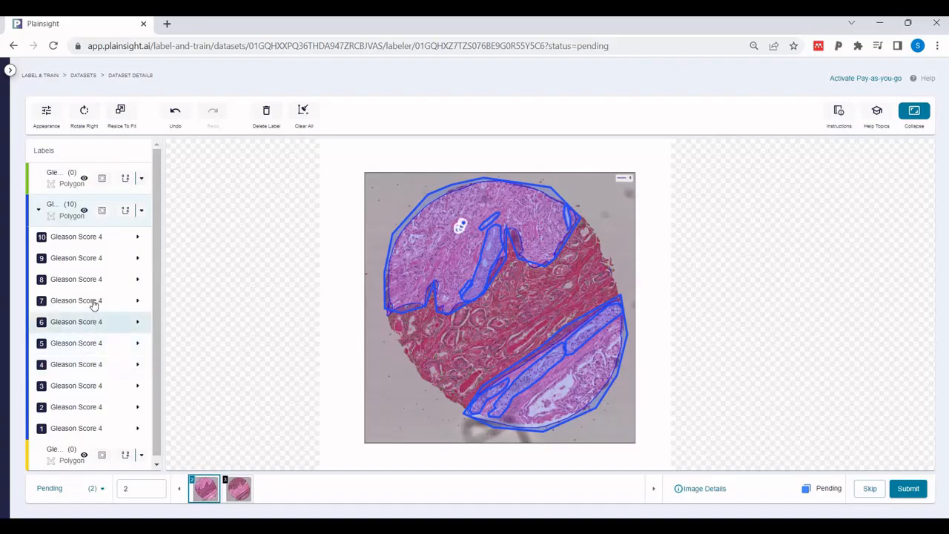
Adjust the right-hand outline of the long central gland polygon, label 7, in the upper tissue region and save its label details
{"action": "left_click", "coordinate": [93, 302]}
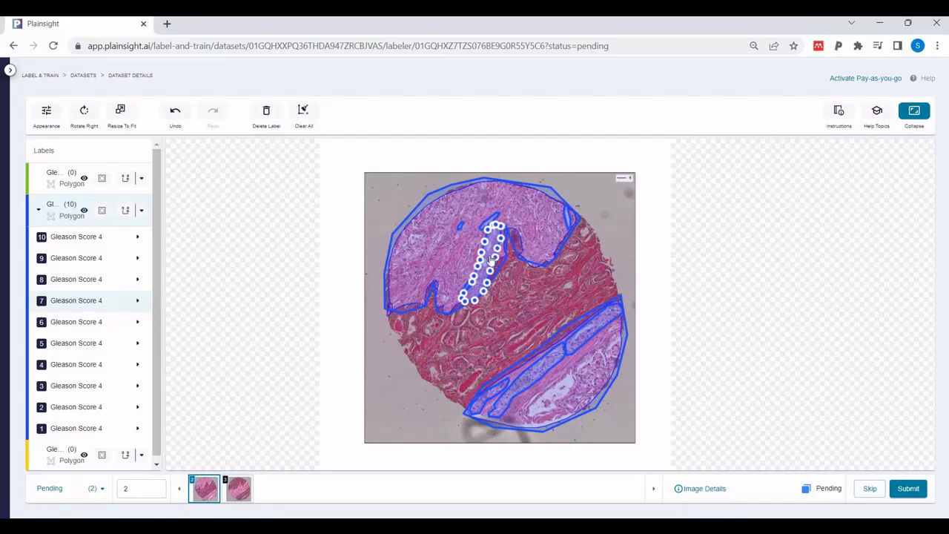
{"action": "scroll", "coordinate": [502, 262], "scroll_direction": "up", "scroll_amount": 5}
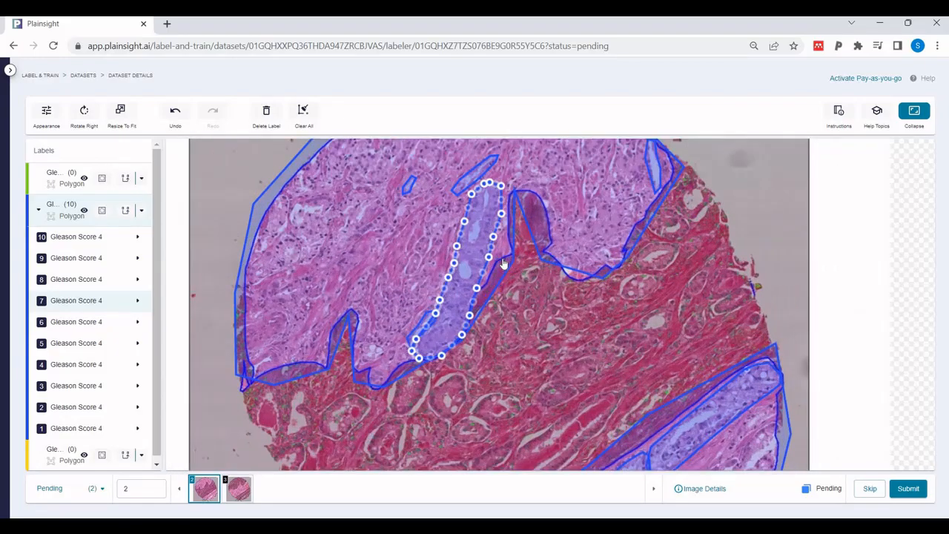
{"action": "scroll", "coordinate": [502, 262], "scroll_direction": "up", "scroll_amount": 3}
{"action": "left_click", "coordinate": [493, 222]}
{"action": "left_click_drag", "start_coordinate": [494, 221], "coordinate": [500, 187]}
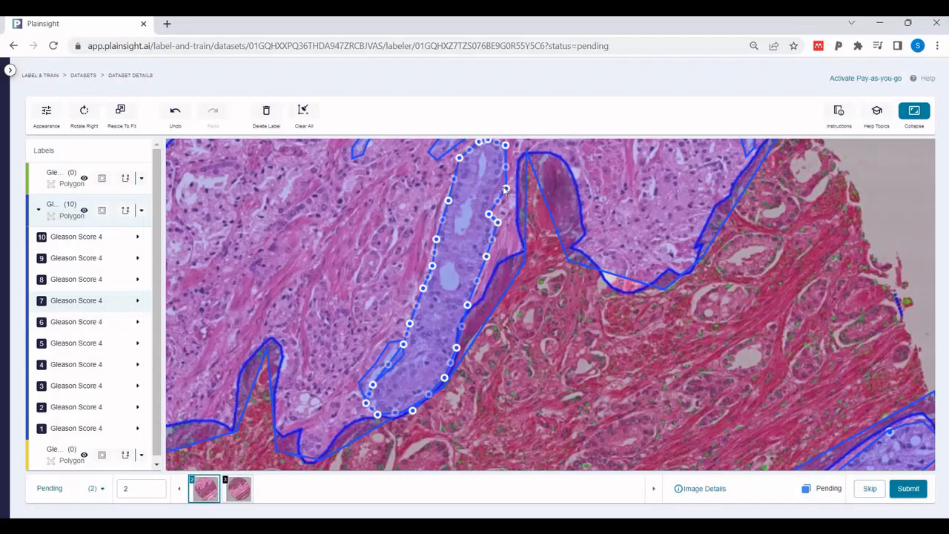
{"action": "left_click_drag", "start_coordinate": [505, 189], "coordinate": [499, 187]}
{"action": "left_click", "coordinate": [507, 171]}
{"action": "left_click", "coordinate": [137, 304]}
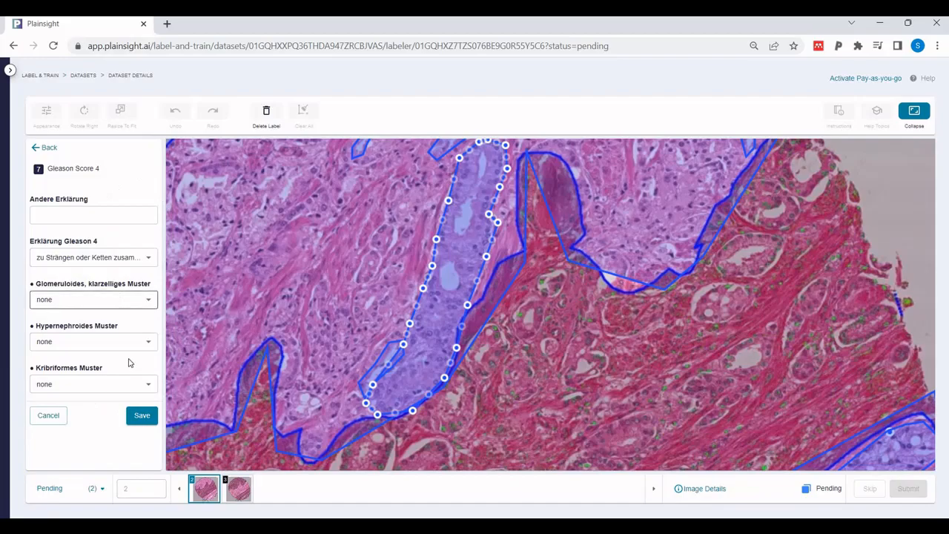
{"action": "left_click", "coordinate": [142, 416]}
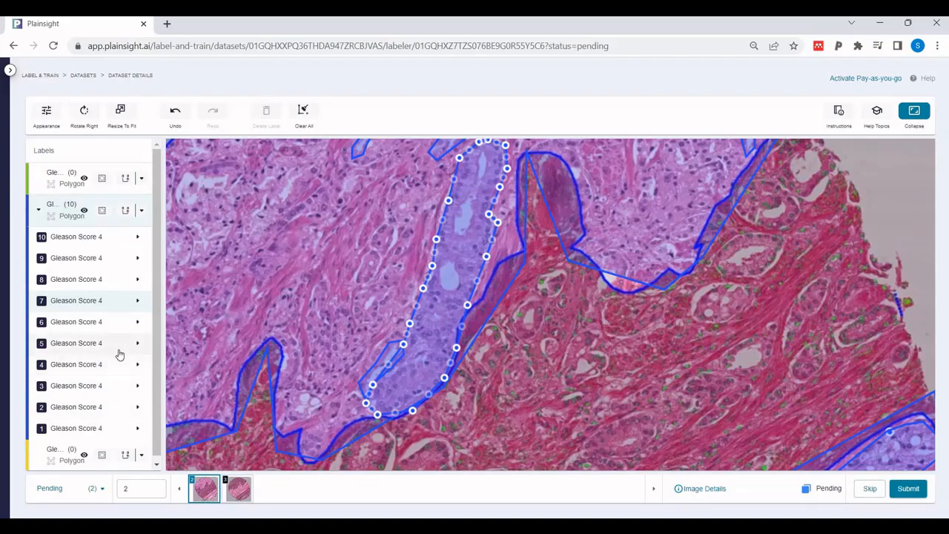
Delete Gleason Score 4 label 8, the upper-right strand polygon of the lower tissue region, and submit the image
{"action": "left_click", "coordinate": [72, 284]}
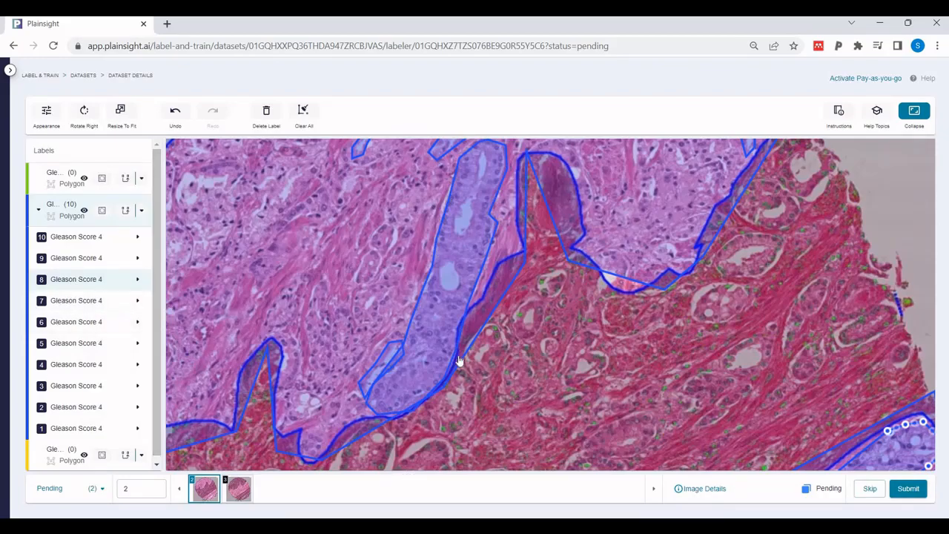
{"action": "scroll", "coordinate": [459, 360], "scroll_direction": "down", "scroll_amount": 1}
{"action": "scroll", "coordinate": [460, 361], "scroll_direction": "up", "scroll_amount": 3}
{"action": "scroll", "coordinate": [460, 361], "scroll_direction": "down", "scroll_amount": 5}
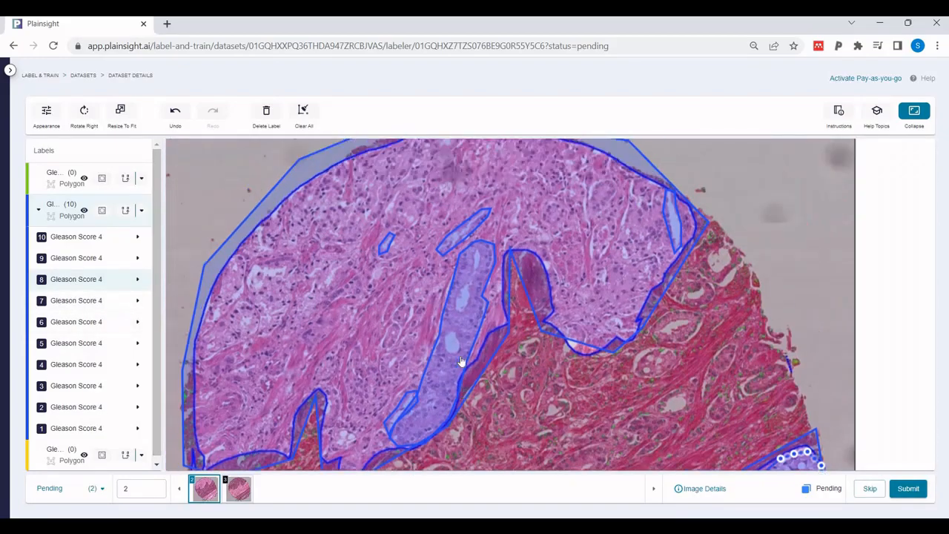
{"action": "scroll", "coordinate": [495, 409], "scroll_direction": "down", "scroll_amount": 1}
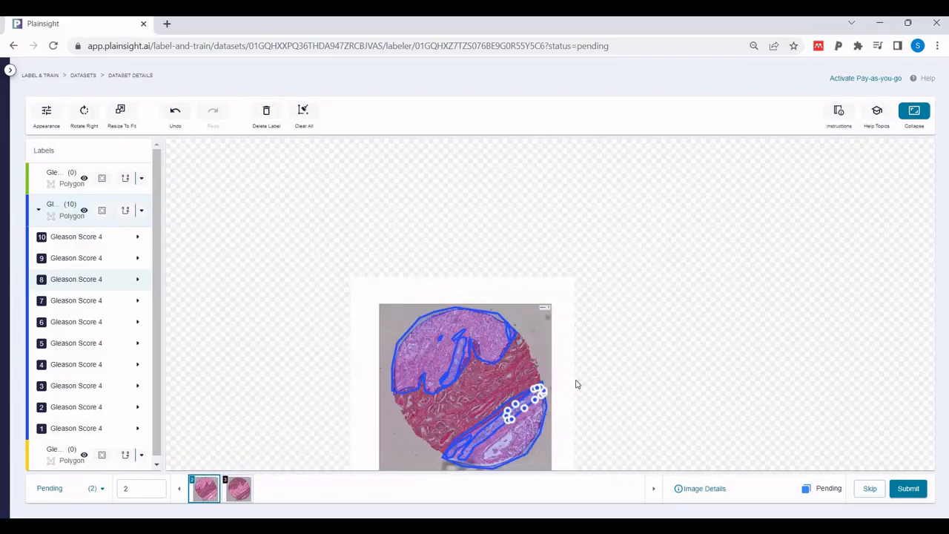
{"action": "left_click", "coordinate": [266, 113]}
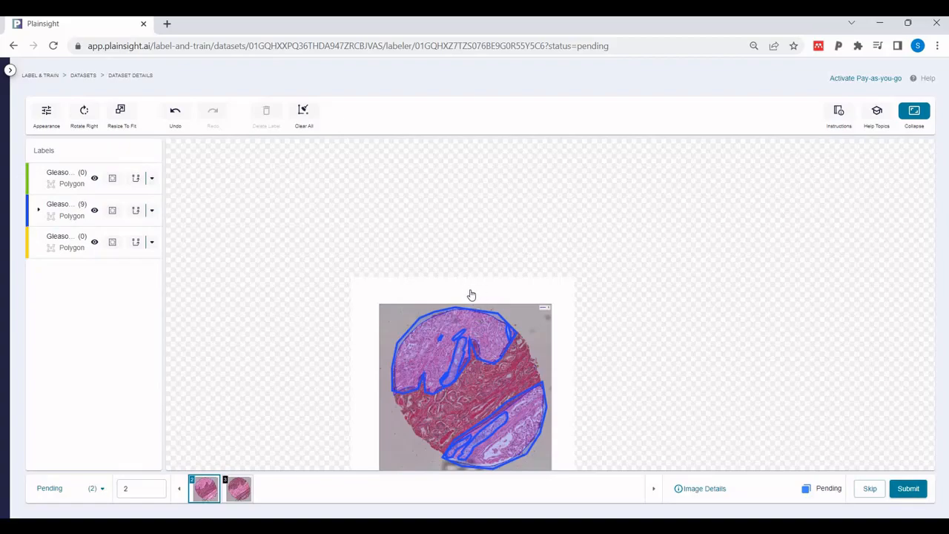
{"action": "left_click_drag", "start_coordinate": [471, 295], "coordinate": [521, 184]}
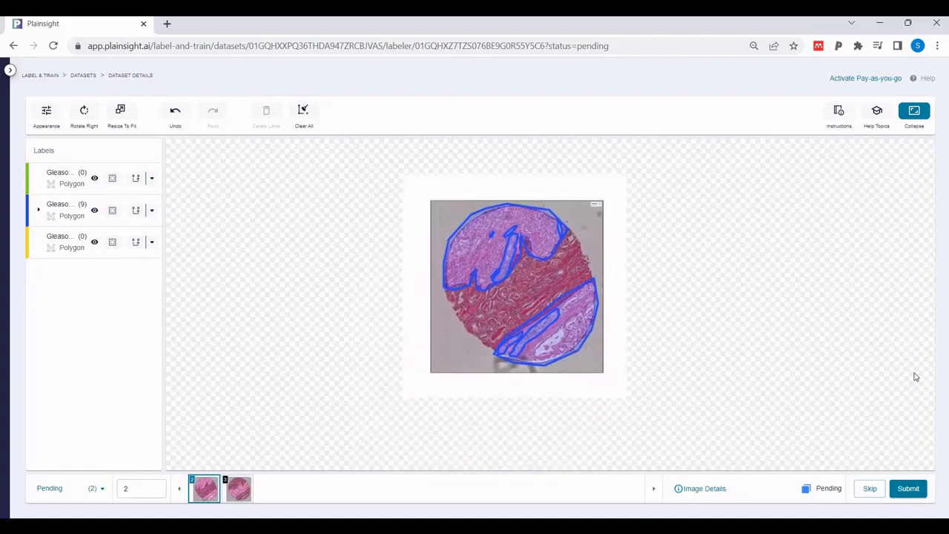
{"action": "left_click", "coordinate": [908, 487]}
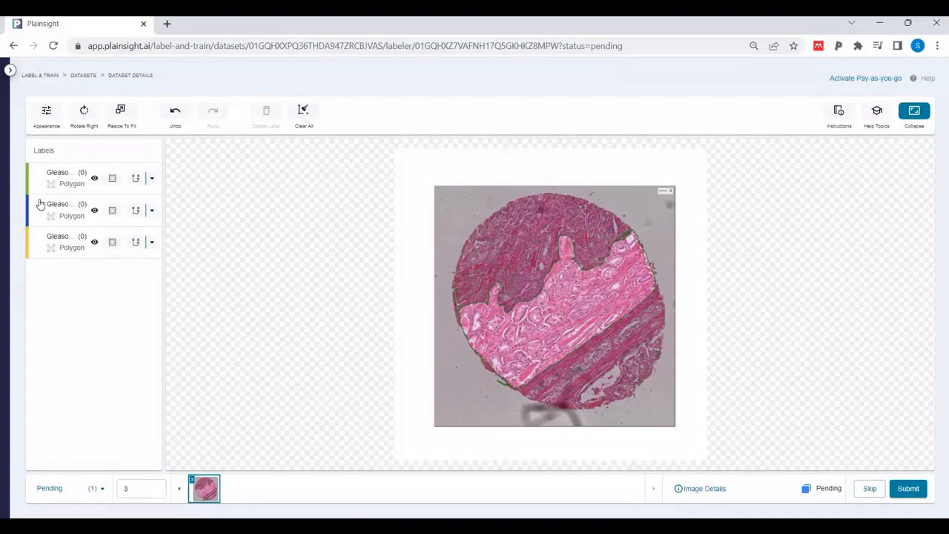
Trace a closed Gleason Score 3 polygon around the light middle tissue region of the next pending image
{"action": "left_click", "coordinate": [40, 185]}
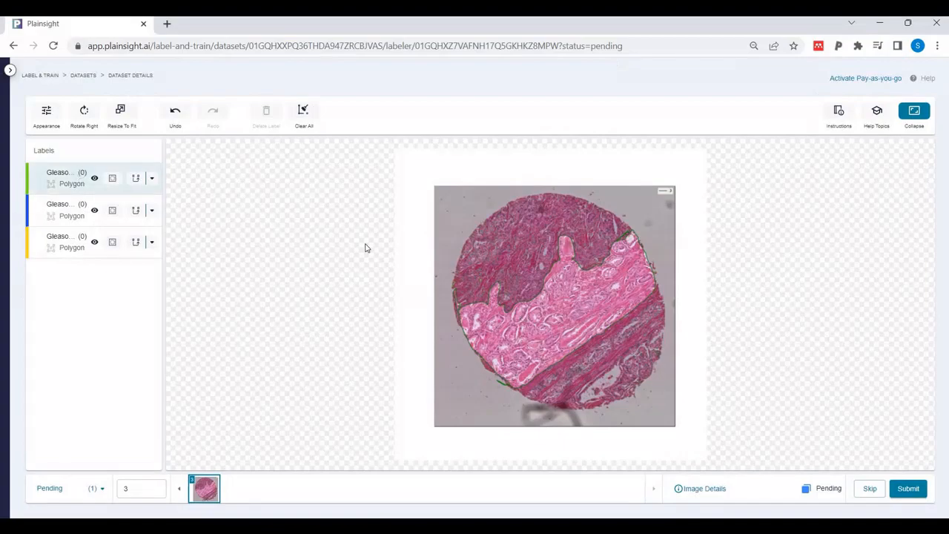
{"action": "left_click", "coordinate": [553, 232]}
{"action": "left_click", "coordinate": [543, 270]}
{"action": "left_click", "coordinate": [523, 294]}
{"action": "left_click", "coordinate": [498, 277]}
{"action": "left_click", "coordinate": [487, 287]}
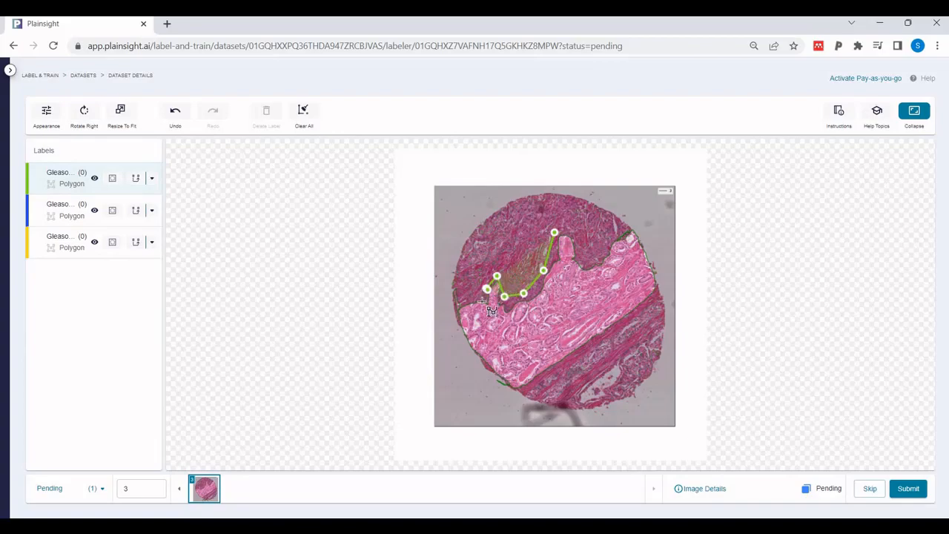
{"action": "left_click", "coordinate": [475, 302]}
{"action": "left_click", "coordinate": [463, 304]}
{"action": "left_click", "coordinate": [452, 332]}
{"action": "left_click", "coordinate": [489, 370]}
{"action": "left_click", "coordinate": [525, 392]}
{"action": "left_click", "coordinate": [562, 363]}
{"action": "left_click", "coordinate": [657, 289]}
{"action": "left_click", "coordinate": [647, 243]}
{"action": "left_click", "coordinate": [630, 230]}
{"action": "left_click", "coordinate": [614, 240]}
{"action": "left_click", "coordinate": [604, 252]}
{"action": "left_click", "coordinate": [594, 266]}
{"action": "left_click", "coordinate": [587, 267]}
{"action": "left_click", "coordinate": [574, 260]}
{"action": "left_click", "coordinate": [571, 234]}
{"action": "left_click", "coordinate": [559, 232]}
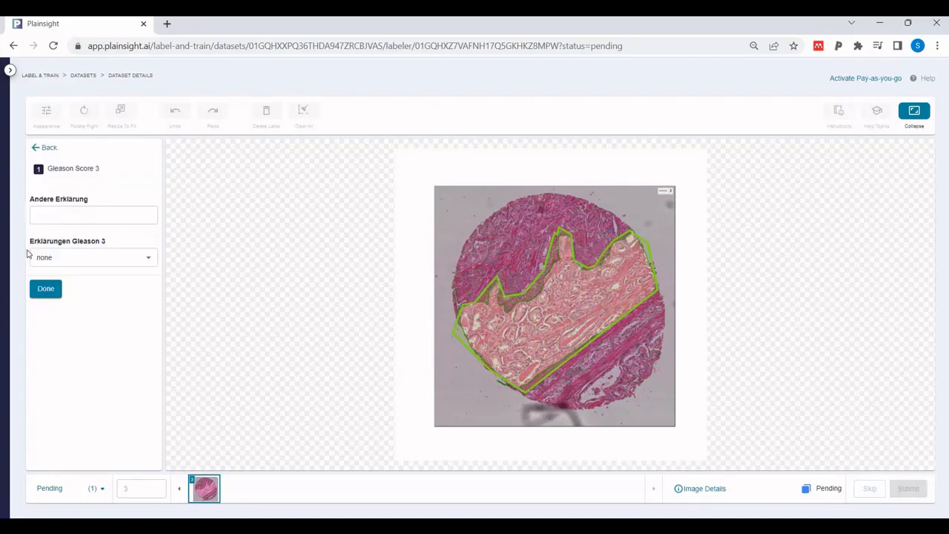
Explain the region as "Sehr eng beieinander liegende atypische Drüsen (wenig Stroma)" and "Atypische Drüsen liegen lockerer als ein Knötchen und infiltrierend"
{"action": "left_click", "coordinate": [148, 259]}
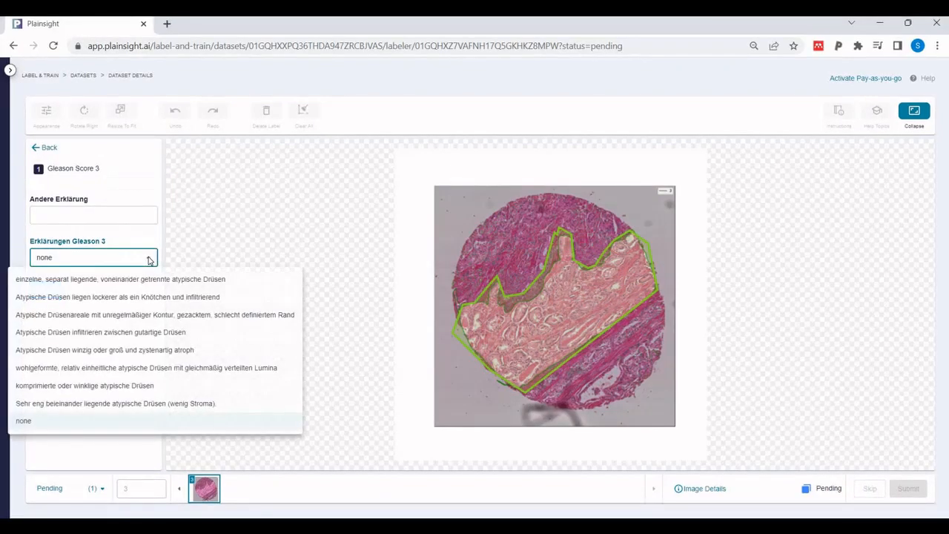
{"action": "left_click", "coordinate": [67, 410]}
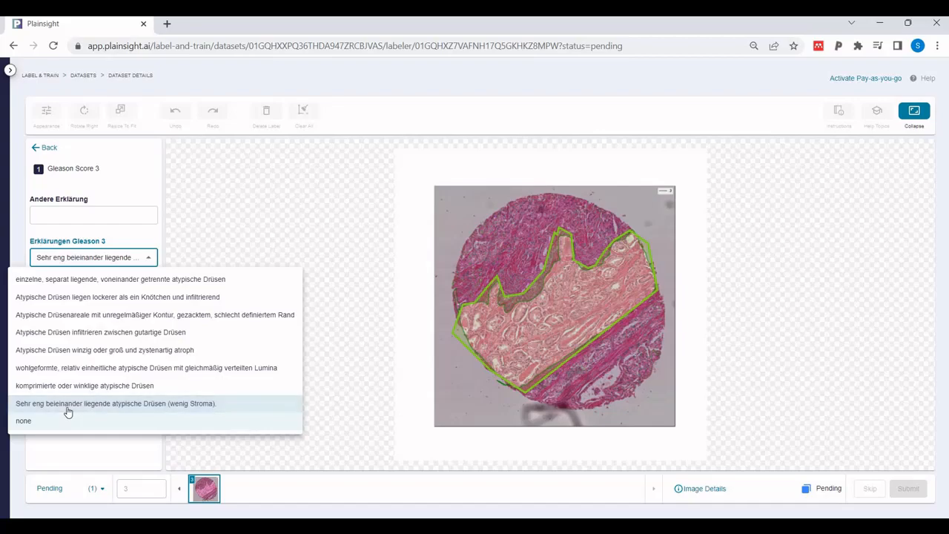
{"action": "left_click", "coordinate": [182, 298]}
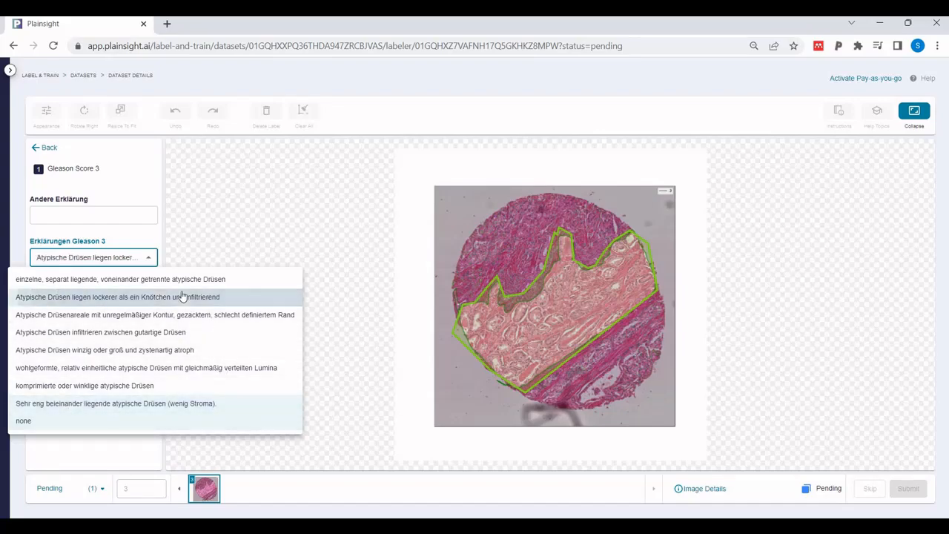
{"action": "left_click", "coordinate": [146, 238]}
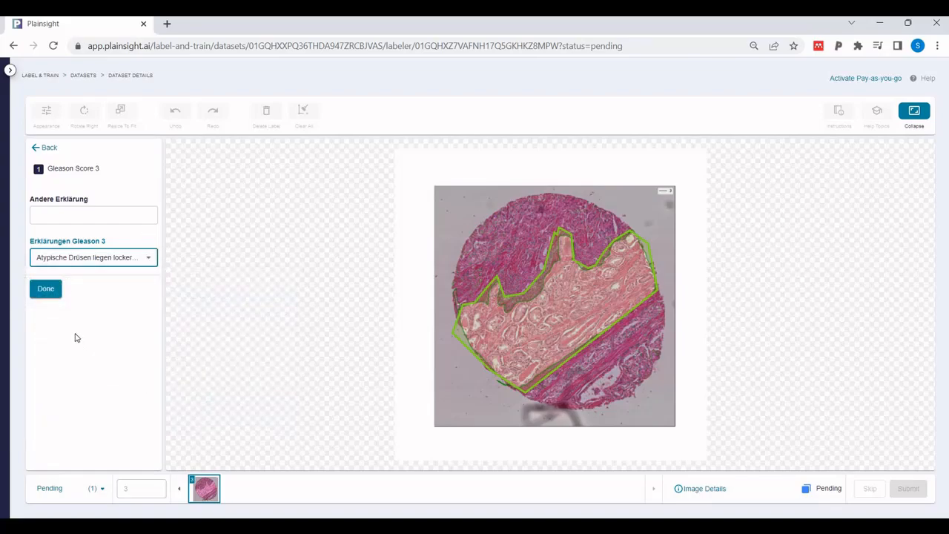
{"action": "left_click", "coordinate": [46, 289]}
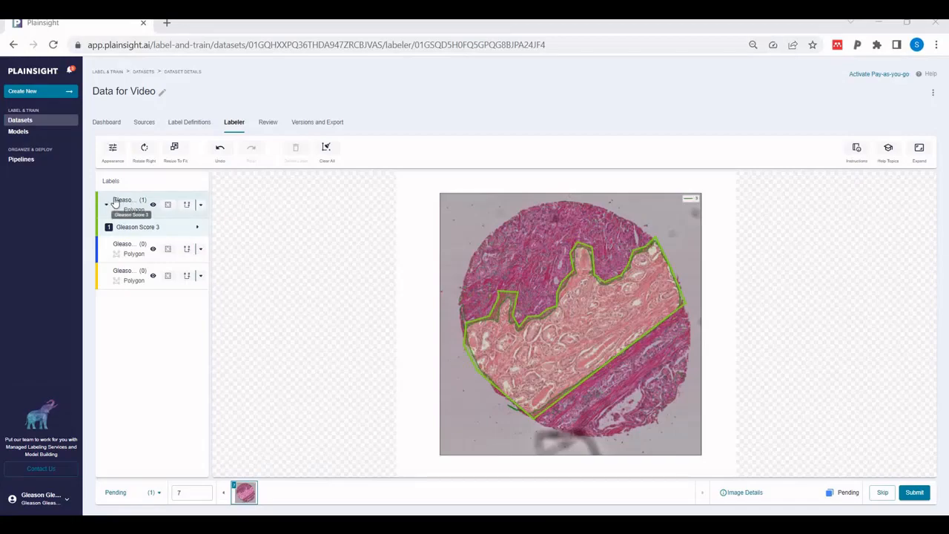
Trace separate closed Gleason Score 3 polygons around the individual glands throughout the middle tissue region
{"action": "left_click", "coordinate": [115, 202]}
{"action": "left_click", "coordinate": [115, 203]}
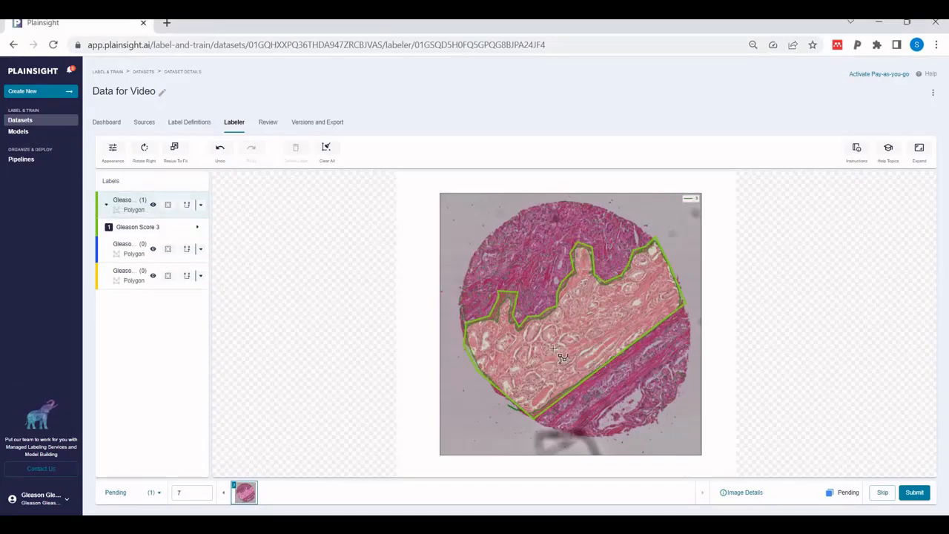
{"action": "mouse_move", "coordinate": [528, 323]}
{"action": "left_mouse_down"}
{"action": "mouse_move", "coordinate": [542, 329]}
{"action": "mouse_move", "coordinate": [529, 321]}
{"action": "mouse_move", "coordinate": [542, 397]}
{"action": "mouse_move", "coordinate": [530, 345]}
{"action": "left_mouse_up"}
{"action": "scroll", "coordinate": [521, 341], "scroll_direction": "up", "scroll_amount": 5}
{"action": "mouse_move", "coordinate": [512, 387]}
{"action": "left_mouse_down"}
{"action": "mouse_move", "coordinate": [503, 417]}
{"action": "mouse_move", "coordinate": [526, 394]}
{"action": "mouse_move", "coordinate": [512, 387]}
{"action": "left_mouse_up"}
{"action": "scroll", "coordinate": [563, 333], "scroll_direction": "up", "scroll_amount": 1}
{"action": "mouse_move", "coordinate": [585, 325]}
{"action": "left_mouse_down"}
{"action": "mouse_move", "coordinate": [570, 343]}
{"action": "mouse_move", "coordinate": [603, 349]}
{"action": "mouse_move", "coordinate": [588, 324]}
{"action": "left_mouse_up"}
{"action": "mouse_move", "coordinate": [629, 255]}
{"action": "left_mouse_down"}
{"action": "mouse_move", "coordinate": [637, 273]}
{"action": "mouse_move", "coordinate": [630, 254]}
{"action": "left_mouse_up"}
{"action": "mouse_move", "coordinate": [606, 286]}
{"action": "left_mouse_down"}
{"action": "mouse_move", "coordinate": [592, 297]}
{"action": "mouse_move", "coordinate": [617, 292]}
{"action": "mouse_move", "coordinate": [606, 286]}
{"action": "left_mouse_up"}
{"action": "mouse_move", "coordinate": [652, 239]}
{"action": "left_mouse_down"}
{"action": "mouse_move", "coordinate": [644, 262]}
{"action": "mouse_move", "coordinate": [674, 225]}
{"action": "mouse_move", "coordinate": [668, 220]}
{"action": "left_mouse_up"}
{"action": "mouse_move", "coordinate": [642, 271]}
{"action": "left_mouse_down"}
{"action": "mouse_move", "coordinate": [656, 293]}
{"action": "mouse_move", "coordinate": [643, 271]}
{"action": "left_mouse_up"}
{"action": "mouse_move", "coordinate": [620, 349]}
{"action": "left_mouse_down"}
{"action": "mouse_move", "coordinate": [649, 367]}
{"action": "mouse_move", "coordinate": [621, 349]}
{"action": "left_mouse_up"}
{"action": "mouse_move", "coordinate": [603, 367]}
{"action": "left_mouse_down"}
{"action": "mouse_move", "coordinate": [595, 377]}
{"action": "mouse_move", "coordinate": [622, 375]}
{"action": "mouse_move", "coordinate": [603, 367]}
{"action": "left_mouse_up"}
{"action": "mouse_move", "coordinate": [576, 393]}
{"action": "left_mouse_down"}
{"action": "mouse_move", "coordinate": [584, 369]}
{"action": "mouse_move", "coordinate": [552, 420]}
{"action": "mouse_move", "coordinate": [550, 400]}
{"action": "left_mouse_up"}
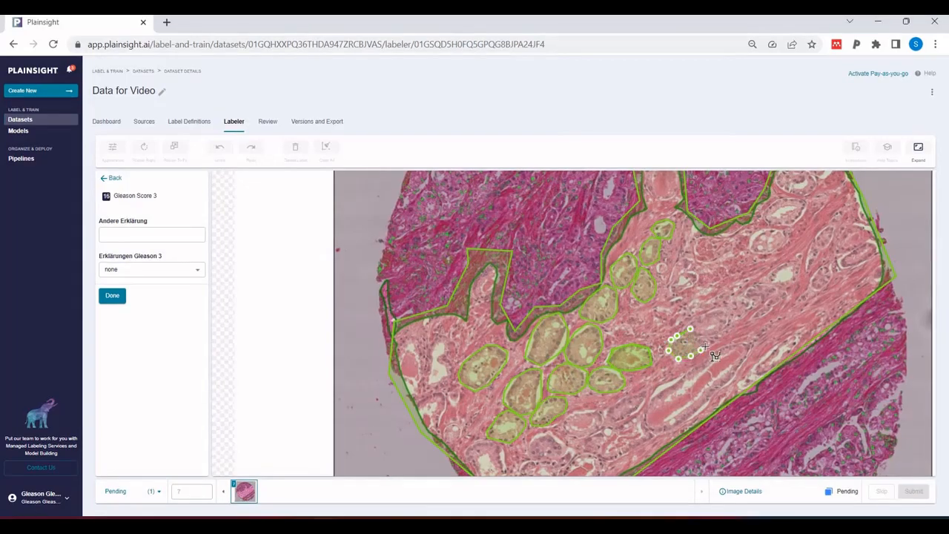
{"action": "mouse_move", "coordinate": [679, 356]}
{"action": "left_mouse_down"}
{"action": "mouse_move", "coordinate": [734, 324]}
{"action": "mouse_move", "coordinate": [718, 308]}
{"action": "left_mouse_up"}
{"action": "mouse_move", "coordinate": [747, 297]}
{"action": "left_mouse_down"}
{"action": "mouse_move", "coordinate": [730, 295]}
{"action": "mouse_move", "coordinate": [749, 315]}
{"action": "mouse_move", "coordinate": [747, 298]}
{"action": "left_mouse_up"}
{"action": "mouse_move", "coordinate": [771, 284]}
{"action": "left_mouse_down"}
{"action": "mouse_move", "coordinate": [772, 299]}
{"action": "mouse_move", "coordinate": [771, 284]}
{"action": "left_mouse_up"}
{"action": "mouse_move", "coordinate": [792, 262]}
{"action": "left_mouse_down"}
{"action": "mouse_move", "coordinate": [772, 269]}
{"action": "mouse_move", "coordinate": [794, 262]}
{"action": "left_mouse_up"}
{"action": "mouse_move", "coordinate": [775, 229]}
{"action": "left_mouse_down"}
{"action": "mouse_move", "coordinate": [754, 232]}
{"action": "mouse_move", "coordinate": [781, 230]}
{"action": "left_mouse_up"}
{"action": "left_click_drag", "start_coordinate": [830, 262], "coordinate": [831, 264]}
{"action": "mouse_move", "coordinate": [876, 244]}
{"action": "left_mouse_down"}
{"action": "mouse_move", "coordinate": [863, 225]}
{"action": "mouse_move", "coordinate": [852, 227]}
{"action": "left_mouse_up"}
{"action": "mouse_move", "coordinate": [828, 225]}
{"action": "left_mouse_down"}
{"action": "mouse_move", "coordinate": [835, 240]}
{"action": "mouse_move", "coordinate": [829, 226]}
{"action": "left_mouse_up"}
{"action": "mouse_move", "coordinate": [434, 397]}
{"action": "left_mouse_down"}
{"action": "mouse_move", "coordinate": [420, 404]}
{"action": "mouse_move", "coordinate": [434, 397]}
{"action": "mouse_move", "coordinate": [455, 425]}
{"action": "left_mouse_up"}
{"action": "mouse_move", "coordinate": [582, 412]}
{"action": "left_mouse_down"}
{"action": "mouse_move", "coordinate": [589, 437]}
{"action": "mouse_move", "coordinate": [586, 412]}
{"action": "left_mouse_up"}
{"action": "mouse_move", "coordinate": [621, 405]}
{"action": "left_mouse_down"}
{"action": "mouse_move", "coordinate": [610, 416]}
{"action": "mouse_move", "coordinate": [642, 395]}
{"action": "mouse_move", "coordinate": [622, 404]}
{"action": "left_mouse_up"}
{"action": "mouse_move", "coordinate": [731, 345]}
{"action": "left_mouse_down"}
{"action": "mouse_move", "coordinate": [657, 387]}
{"action": "mouse_move", "coordinate": [709, 404]}
{"action": "mouse_move", "coordinate": [744, 344]}
{"action": "mouse_move", "coordinate": [732, 346]}
{"action": "left_mouse_up"}
{"action": "scroll", "coordinate": [641, 407], "scroll_direction": "up", "scroll_amount": 1}
{"action": "scroll", "coordinate": [641, 407], "scroll_direction": "down", "scroll_amount": 2}
{"action": "mouse_move", "coordinate": [772, 223]}
{"action": "left_mouse_down"}
{"action": "mouse_move", "coordinate": [752, 234]}
{"action": "mouse_move", "coordinate": [771, 224]}
{"action": "left_mouse_up"}
{"action": "mouse_move", "coordinate": [773, 193]}
{"action": "left_mouse_down"}
{"action": "mouse_move", "coordinate": [784, 221]}
{"action": "mouse_move", "coordinate": [776, 193]}
{"action": "mouse_move", "coordinate": [800, 183]}
{"action": "left_mouse_up"}
{"action": "scroll", "coordinate": [801, 235], "scroll_direction": "up", "scroll_amount": 1}
{"action": "scroll", "coordinate": [802, 234], "scroll_direction": "up", "scroll_amount": 1}
{"action": "scroll", "coordinate": [797, 215], "scroll_direction": "down", "scroll_amount": 2}
{"action": "scroll", "coordinate": [638, 430], "scroll_direction": "up", "scroll_amount": 2}
{"action": "mouse_move", "coordinate": [639, 392]}
{"action": "left_mouse_down"}
{"action": "mouse_move", "coordinate": [610, 422]}
{"action": "mouse_move", "coordinate": [643, 434]}
{"action": "mouse_move", "coordinate": [641, 392]}
{"action": "left_mouse_up"}
{"action": "mouse_move", "coordinate": [582, 367]}
{"action": "left_mouse_down"}
{"action": "mouse_move", "coordinate": [615, 382]}
{"action": "mouse_move", "coordinate": [583, 366]}
{"action": "left_mouse_up"}
{"action": "mouse_move", "coordinate": [513, 374]}
{"action": "left_mouse_down"}
{"action": "mouse_move", "coordinate": [519, 431]}
{"action": "mouse_move", "coordinate": [523, 372]}
{"action": "mouse_move", "coordinate": [512, 375]}
{"action": "left_mouse_up"}
{"action": "mouse_move", "coordinate": [566, 423]}
{"action": "left_mouse_down"}
{"action": "mouse_move", "coordinate": [567, 467]}
{"action": "mouse_move", "coordinate": [574, 420]}
{"action": "mouse_move", "coordinate": [567, 423]}
{"action": "left_mouse_up"}
{"action": "scroll", "coordinate": [582, 415], "scroll_direction": "up", "scroll_amount": 2}
{"action": "scroll", "coordinate": [585, 411], "scroll_direction": "down", "scroll_amount": 3}
{"action": "mouse_move", "coordinate": [686, 359]}
{"action": "left_mouse_down"}
{"action": "mouse_move", "coordinate": [714, 380]}
{"action": "mouse_move", "coordinate": [686, 357]}
{"action": "left_mouse_up"}
{"action": "scroll", "coordinate": [630, 345], "scroll_direction": "down", "scroll_amount": 2}
{"action": "scroll", "coordinate": [523, 282], "scroll_direction": "up", "scroll_amount": 3}
{"action": "mouse_move", "coordinate": [495, 289]}
{"action": "left_mouse_down"}
{"action": "mouse_move", "coordinate": [490, 347]}
{"action": "mouse_move", "coordinate": [520, 277]}
{"action": "mouse_move", "coordinate": [495, 288]}
{"action": "left_mouse_up"}
{"action": "mouse_move", "coordinate": [555, 228]}
{"action": "left_mouse_down"}
{"action": "mouse_move", "coordinate": [552, 211]}
{"action": "mouse_move", "coordinate": [556, 225]}
{"action": "left_mouse_up"}
{"action": "mouse_move", "coordinate": [456, 293]}
{"action": "left_mouse_down"}
{"action": "mouse_move", "coordinate": [484, 320]}
{"action": "mouse_move", "coordinate": [459, 285]}
{"action": "mouse_move", "coordinate": [456, 293]}
{"action": "left_mouse_up"}
{"action": "scroll", "coordinate": [632, 378], "scroll_direction": "down", "scroll_amount": 3}
{"action": "scroll", "coordinate": [726, 326], "scroll_direction": "down", "scroll_amount": 1}
{"action": "scroll", "coordinate": [822, 300], "scroll_direction": "up", "scroll_amount": 2}
{"action": "mouse_move", "coordinate": [834, 268]}
{"action": "left_mouse_down"}
{"action": "mouse_move", "coordinate": [831, 288]}
{"action": "mouse_move", "coordinate": [834, 270]}
{"action": "left_mouse_up"}
{"action": "scroll", "coordinate": [796, 259], "scroll_direction": "down", "scroll_amount": 4}
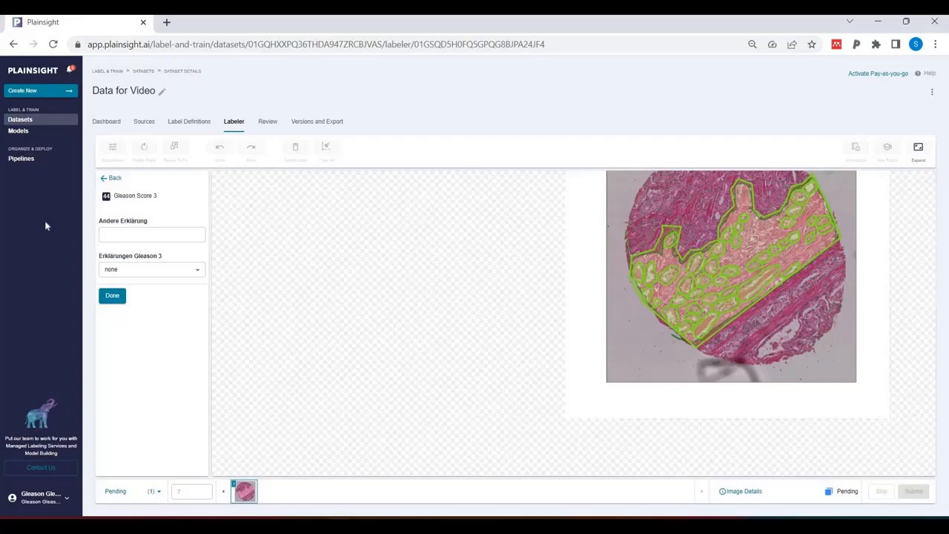
Explain the last gland polygon as "einzelne, separat liegende, voneinander getrennte atypische Drüsen" and submit the image
{"action": "left_click", "coordinate": [197, 273]}
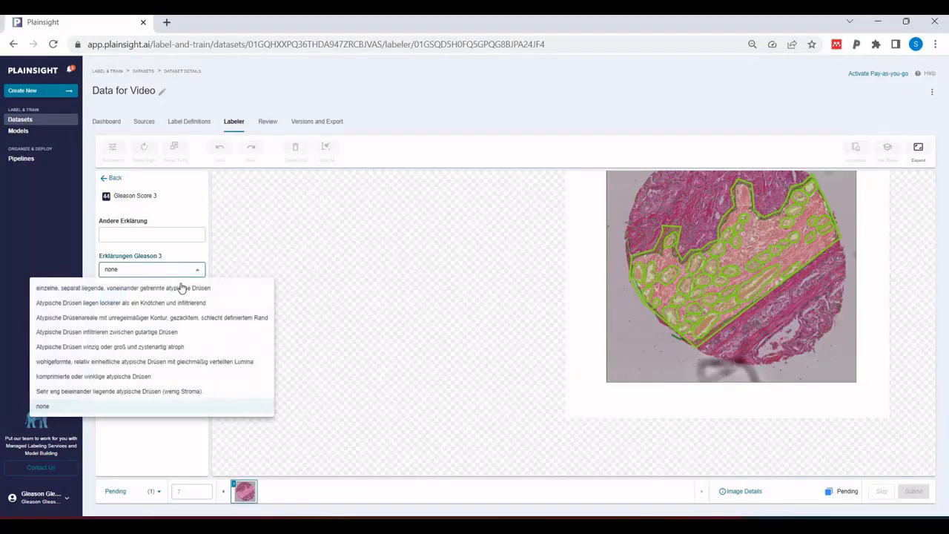
{"action": "left_click", "coordinate": [181, 289]}
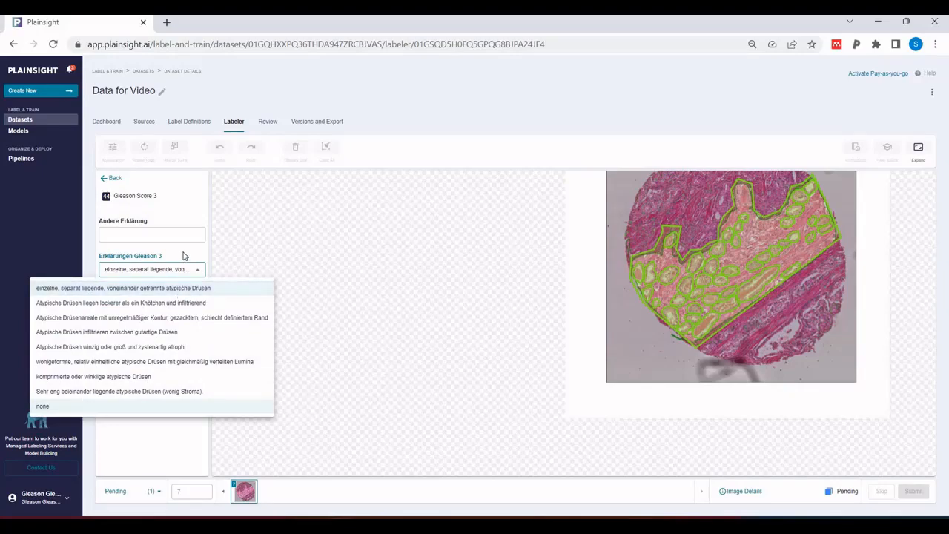
{"action": "left_click", "coordinate": [186, 269]}
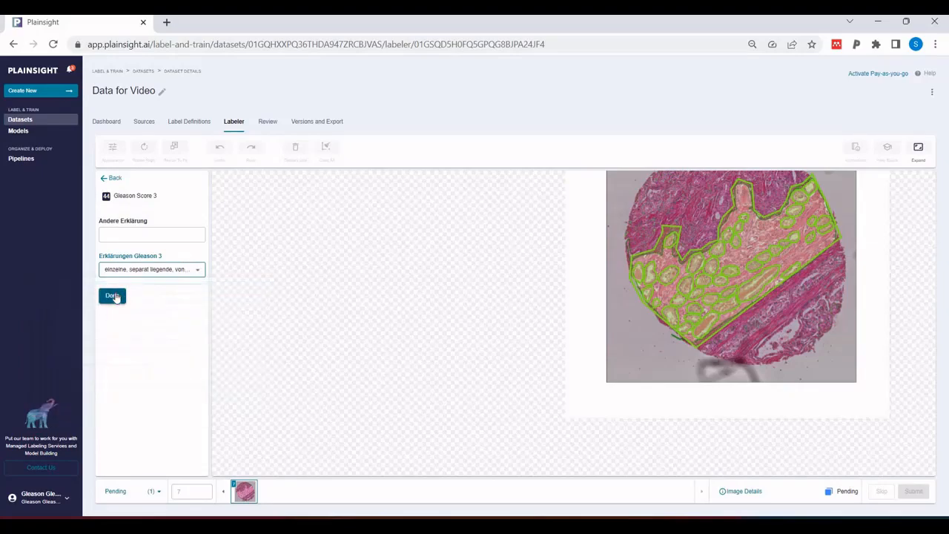
{"action": "left_click", "coordinate": [113, 296]}
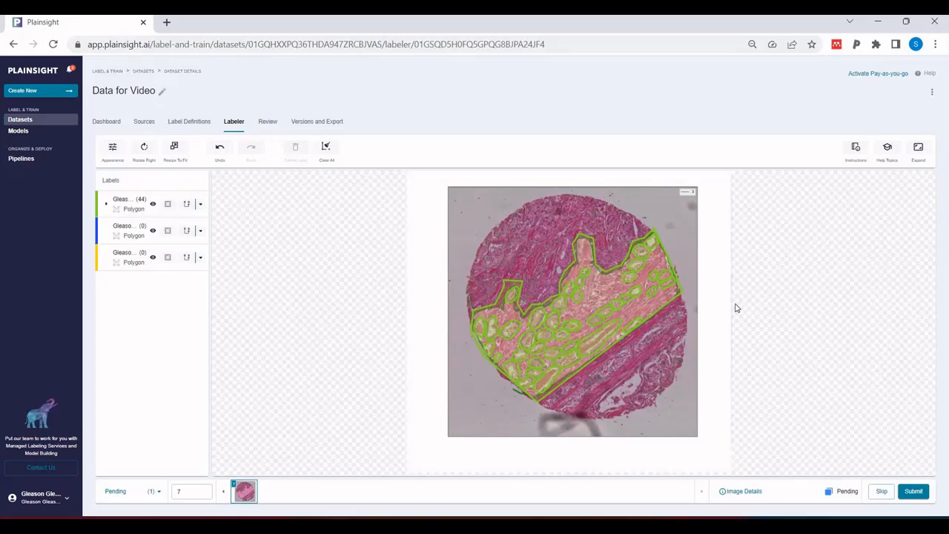
{"action": "left_click", "coordinate": [915, 493]}
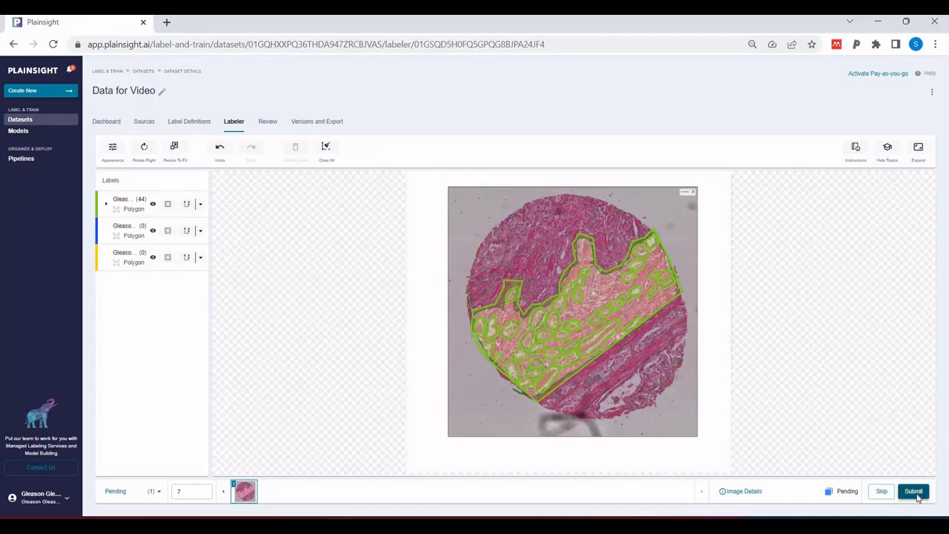